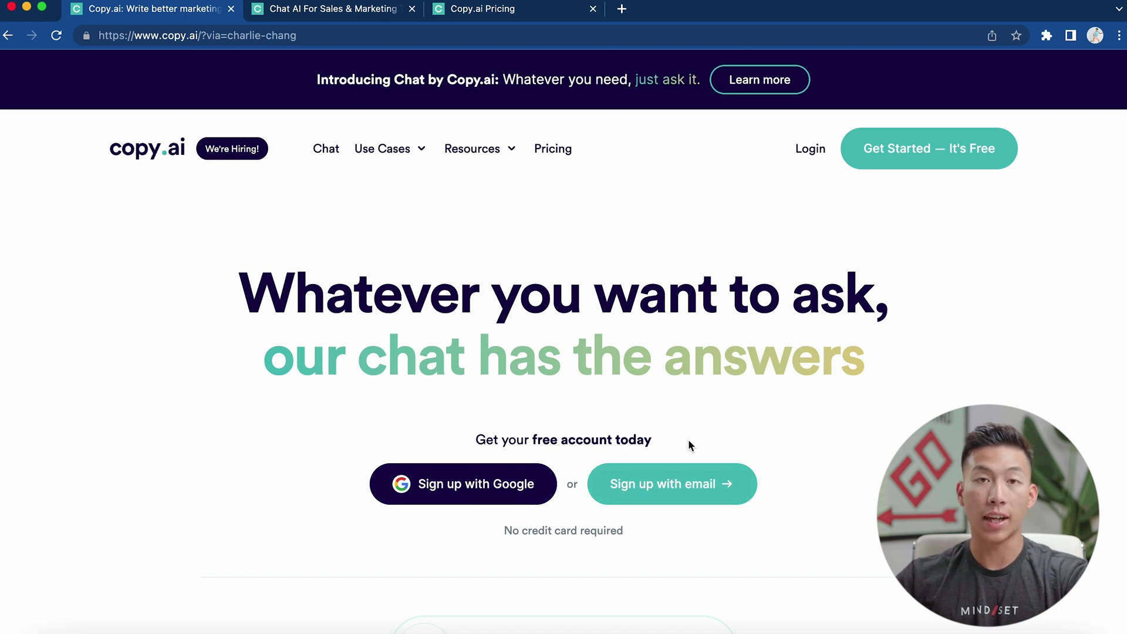
Step: Open the pricing page and compare what the Free, Pro and Enterprise plans include
{"action": "left_click", "coordinate": [517, 10]}
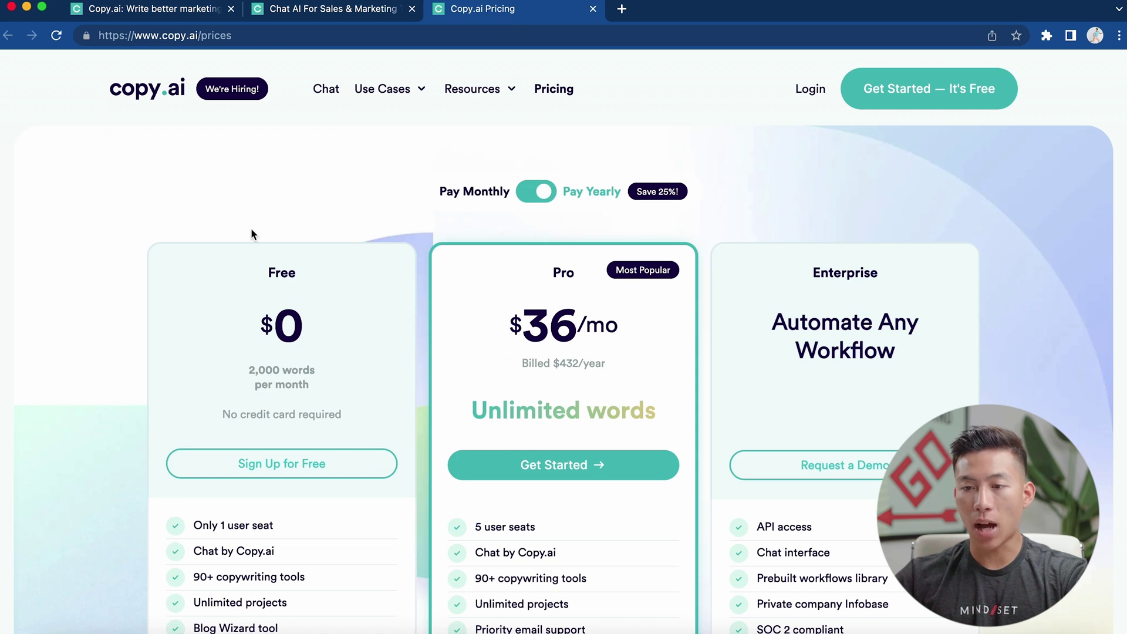
{"action": "scroll", "coordinate": [202, 233], "scroll_direction": "down", "scroll_amount": 3}
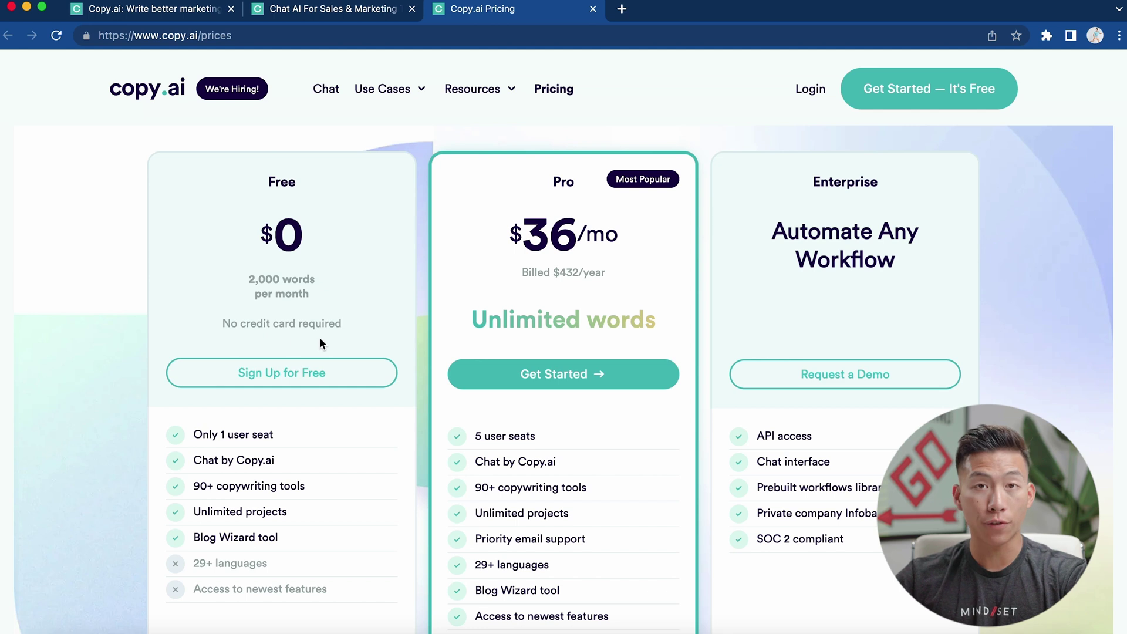
{"action": "scroll", "coordinate": [256, 430], "scroll_direction": "down", "scroll_amount": 2}
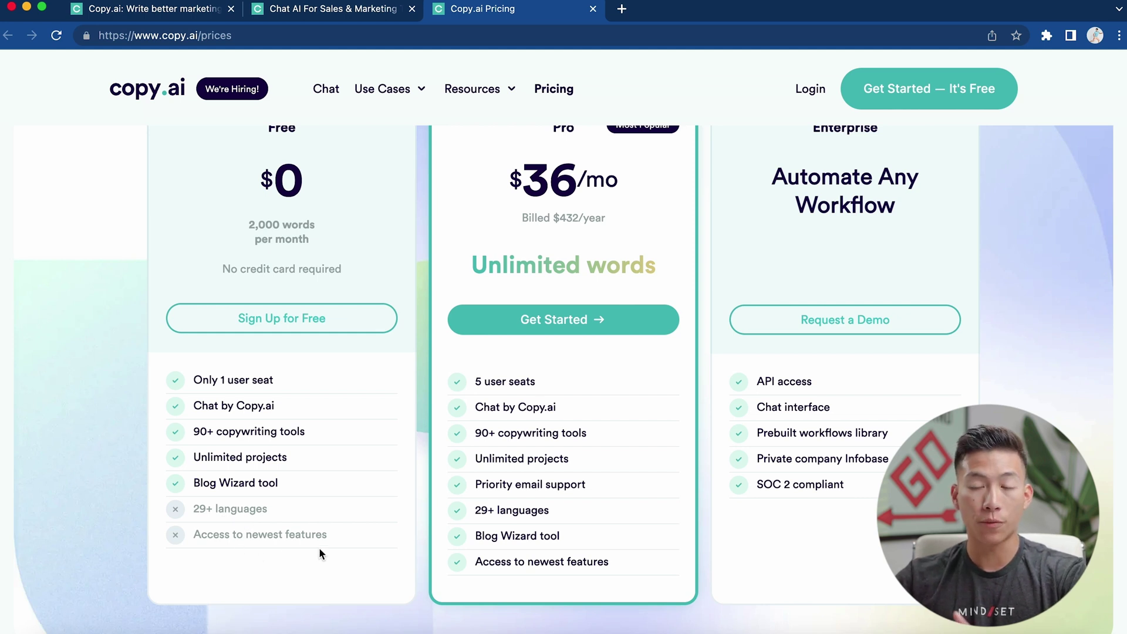
{"action": "scroll", "coordinate": [318, 547], "scroll_direction": "up", "scroll_amount": 2}
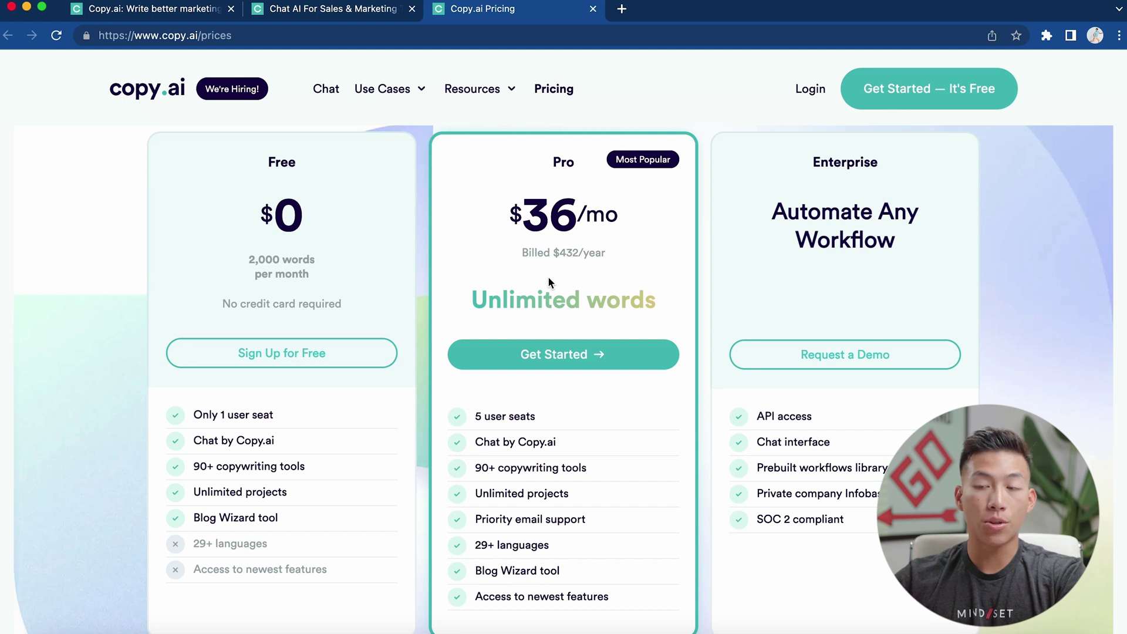
{"action": "scroll", "coordinate": [548, 276], "scroll_direction": "up", "scroll_amount": 2}
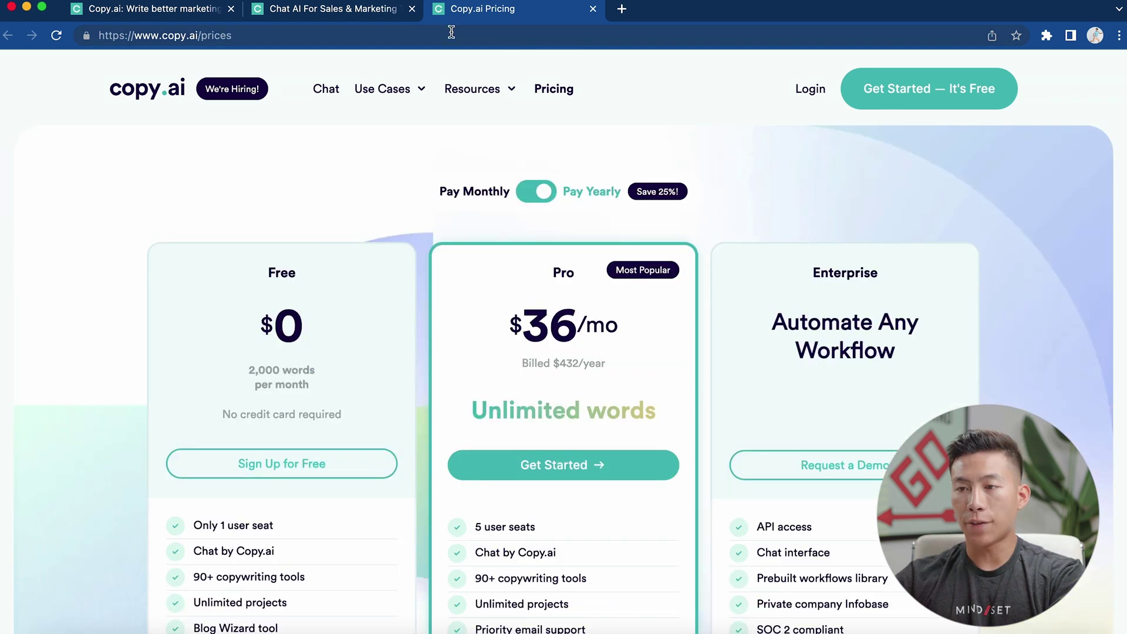
Step: Open the Copy.ai webinars page and look through the on-demand and upcoming webinars
{"action": "mouse_move", "coordinate": [483, 99]}
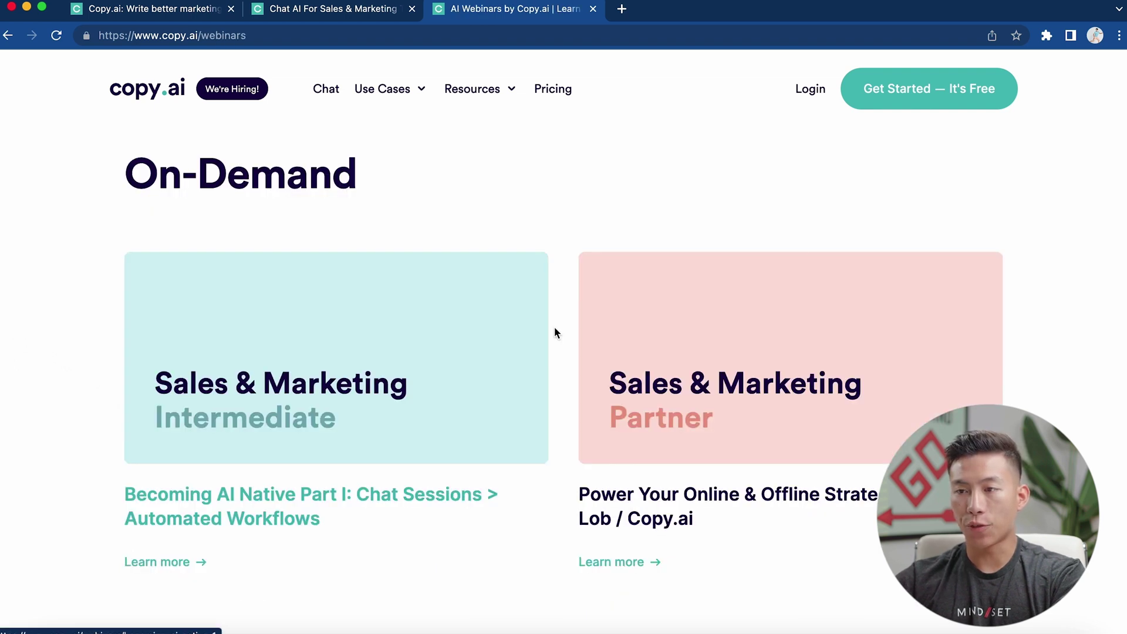
{"action": "scroll", "coordinate": [564, 349], "scroll_direction": "down", "scroll_amount": 5}
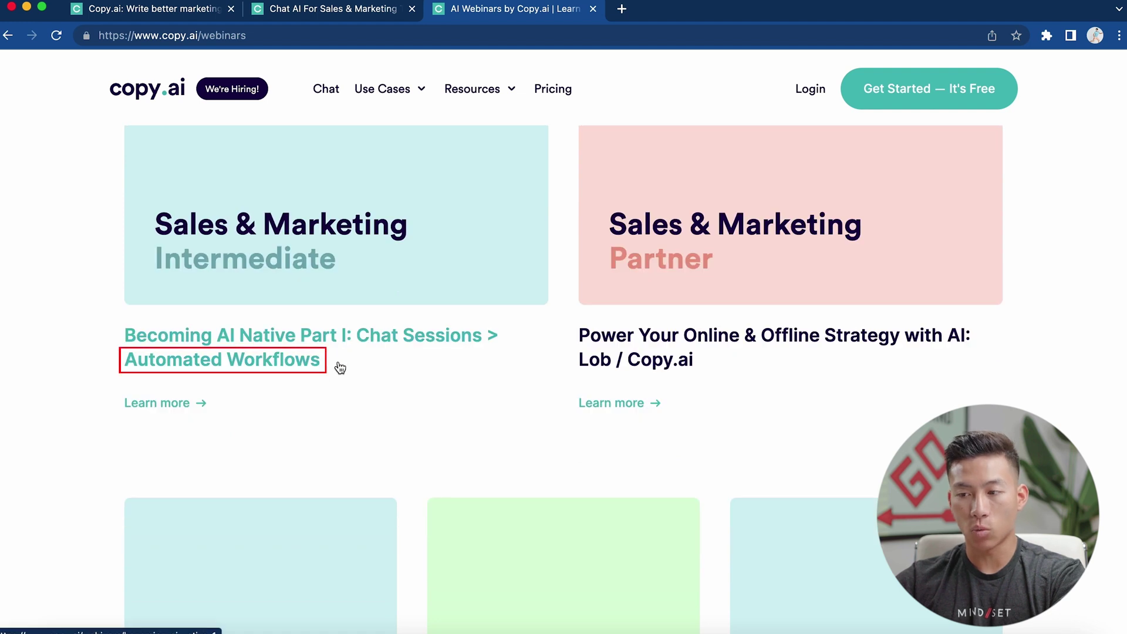
{"action": "scroll", "coordinate": [382, 367], "scroll_direction": "down", "scroll_amount": 10}
{"action": "scroll", "coordinate": [406, 376], "scroll_direction": "up", "scroll_amount": 3}
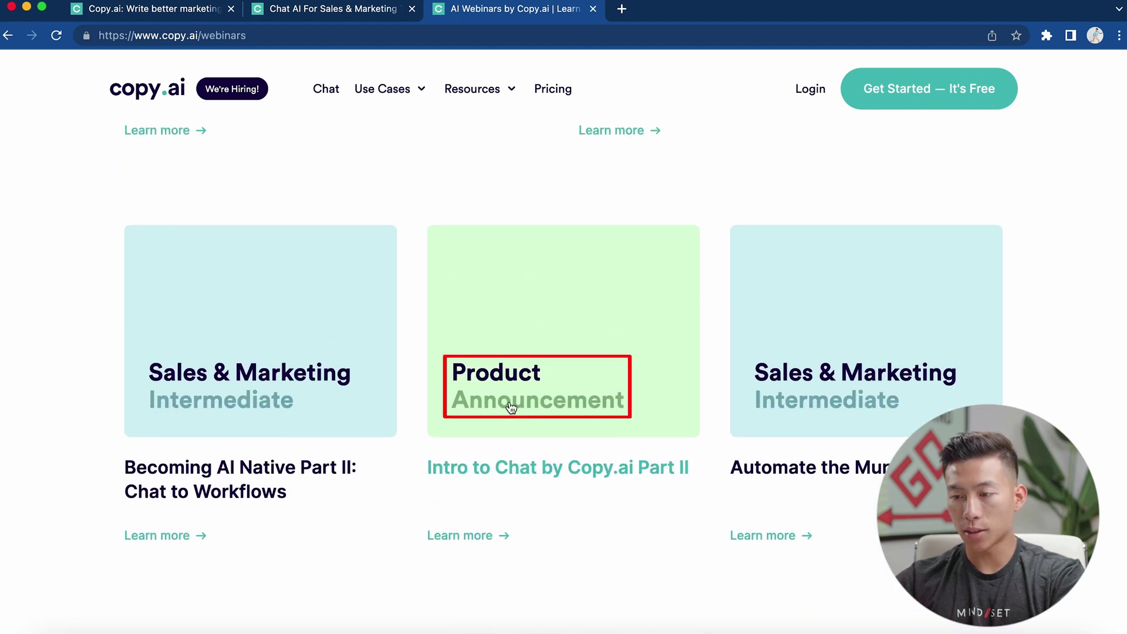
{"action": "scroll", "coordinate": [552, 426], "scroll_direction": "up", "scroll_amount": 4}
{"action": "scroll", "coordinate": [567, 429], "scroll_direction": "up", "scroll_amount": 15}
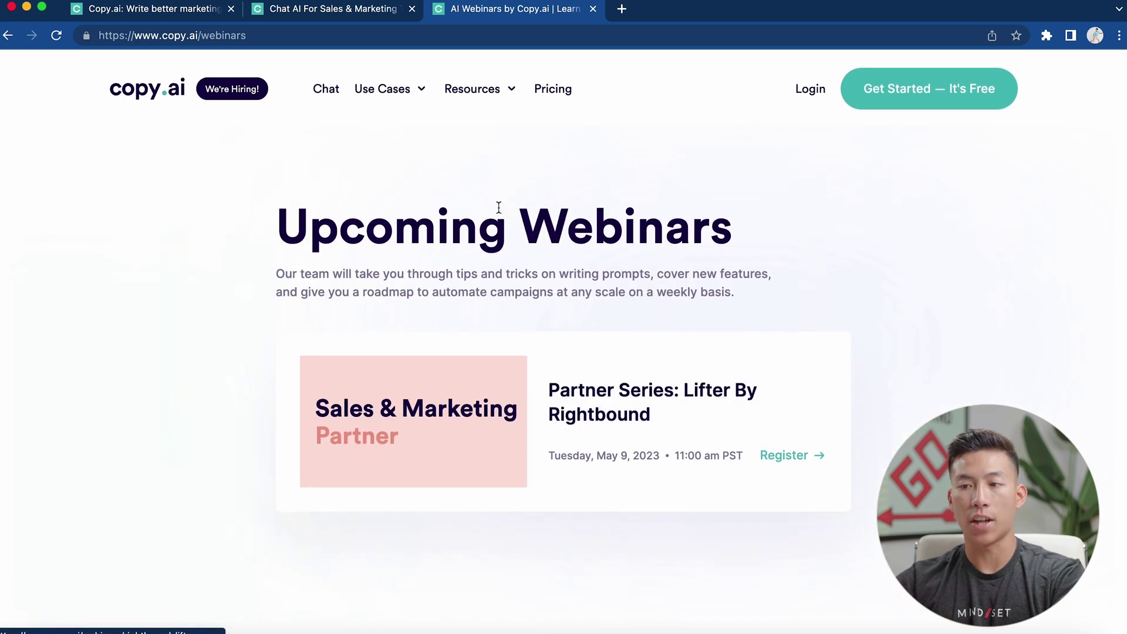
Step: Close the webinars page and look through the Chat by Copy.ai product page
{"action": "key", "text": "super+w"}
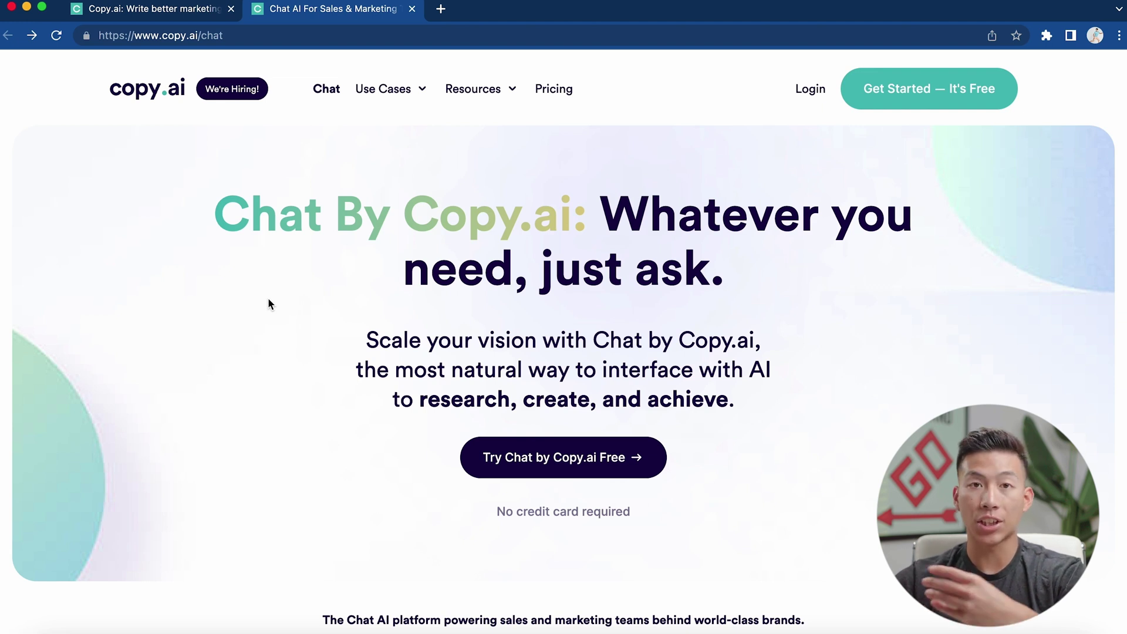
{"action": "scroll", "coordinate": [269, 300], "scroll_direction": "down", "scroll_amount": 5}
{"action": "scroll", "coordinate": [269, 301], "scroll_direction": "down", "scroll_amount": 5}
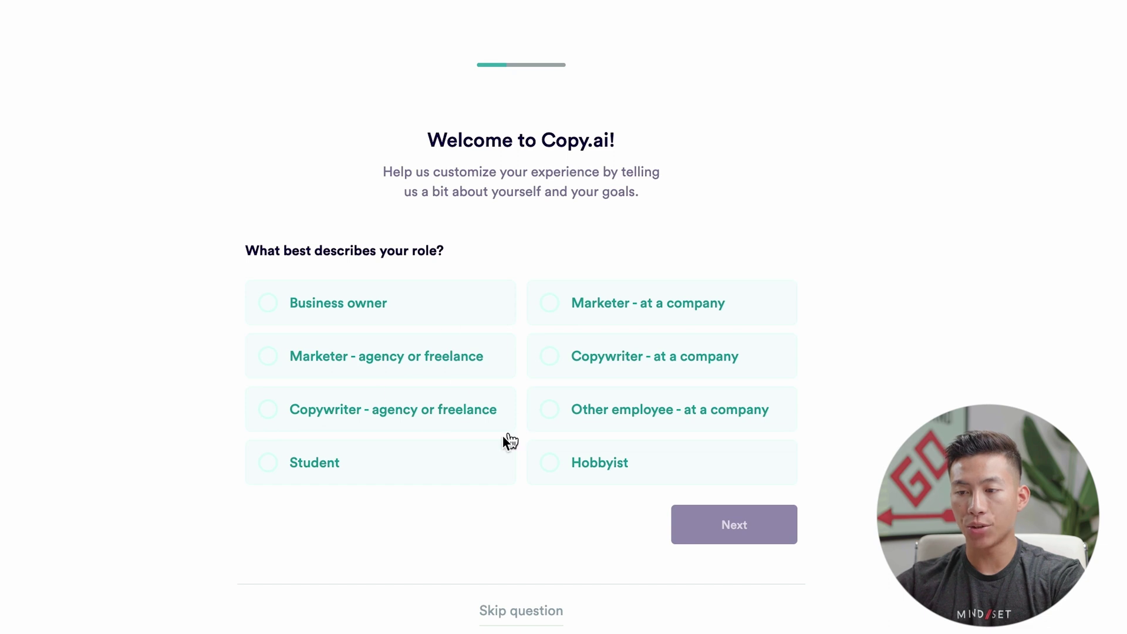
Step: Answer the onboarding questions with Business owner as role, Social media content as need and Word of mouth as referral source
{"action": "left_click", "coordinate": [337, 315]}
{"action": "left_click", "coordinate": [726, 525]}
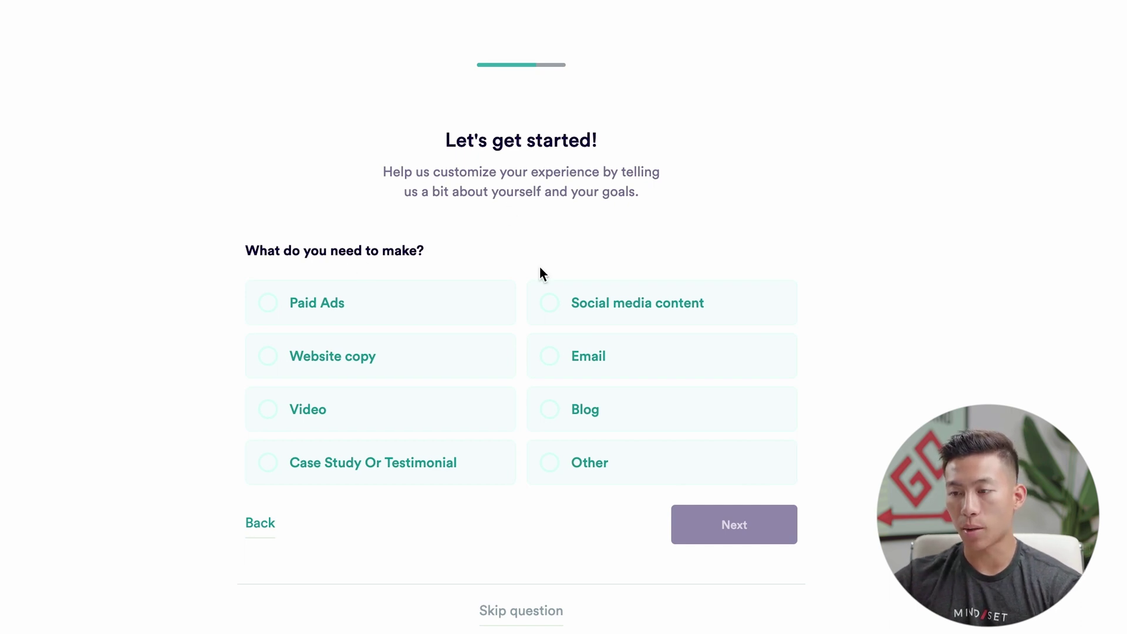
{"action": "left_click", "coordinate": [574, 311]}
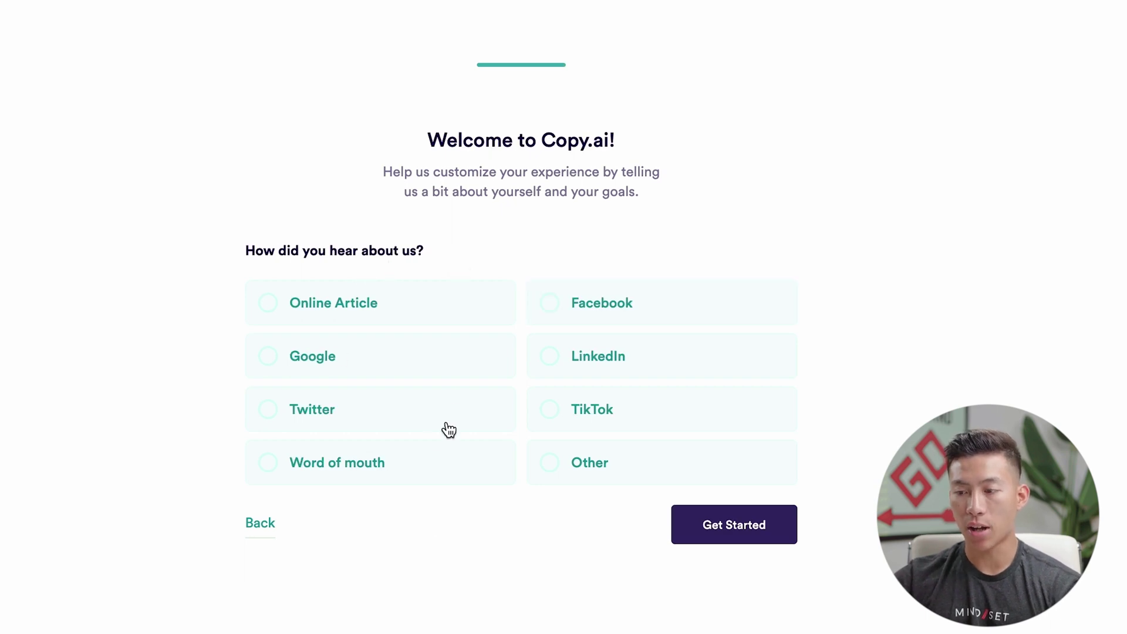
{"action": "left_click", "coordinate": [411, 466]}
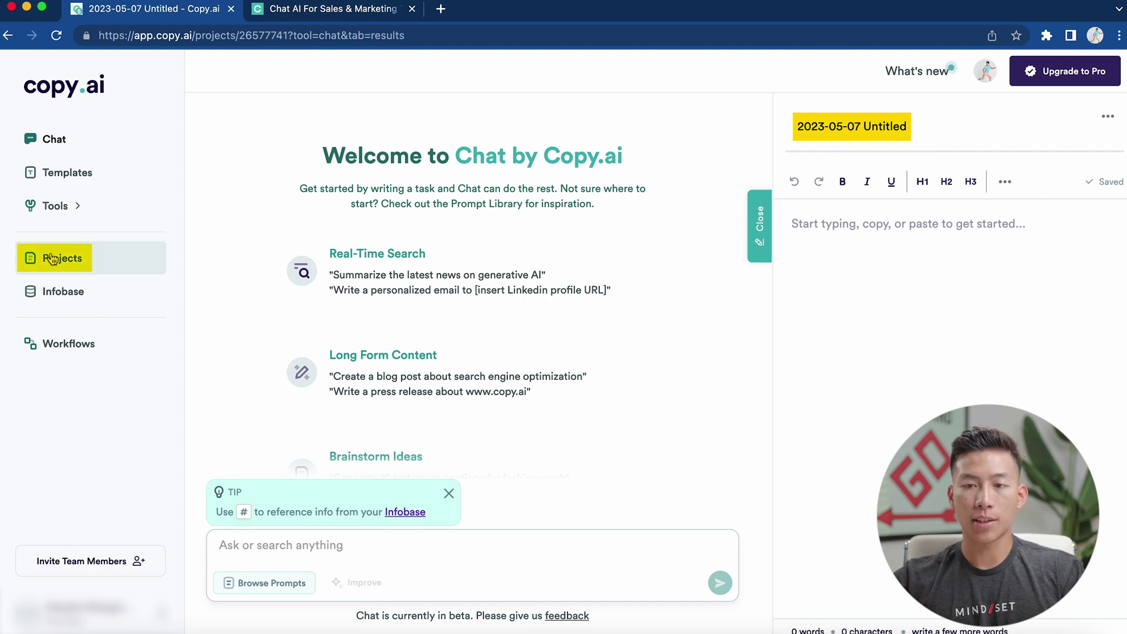
Step: Browse the prompt library and insert the Caption Generator prompt from the Social Media category into the chat
{"action": "left_click", "coordinate": [306, 540]}
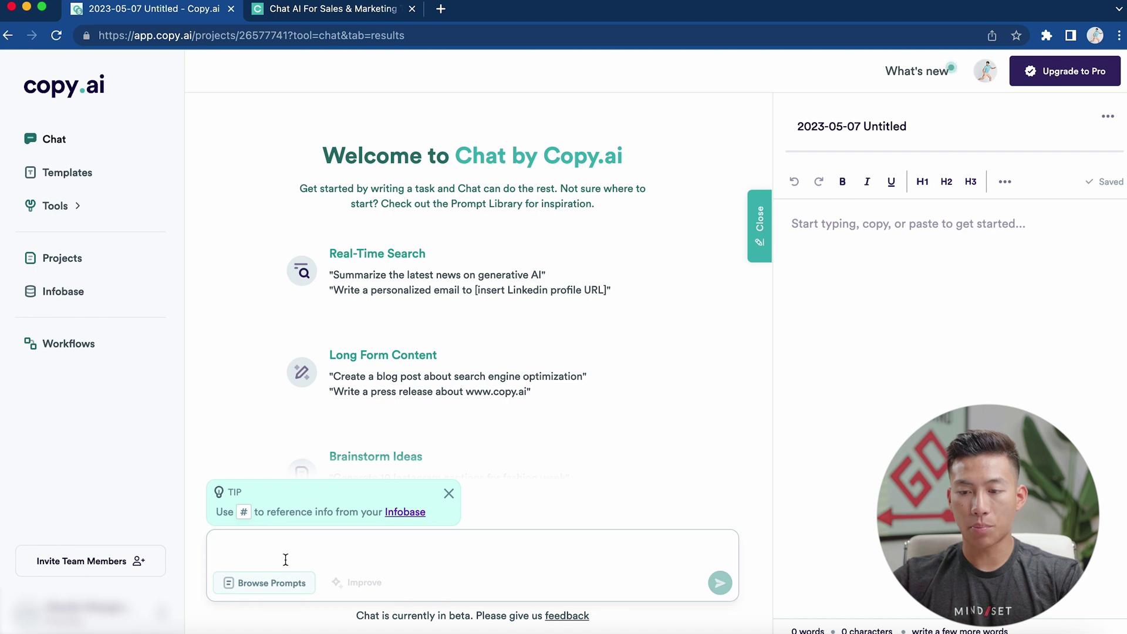
{"action": "left_click", "coordinate": [267, 587]}
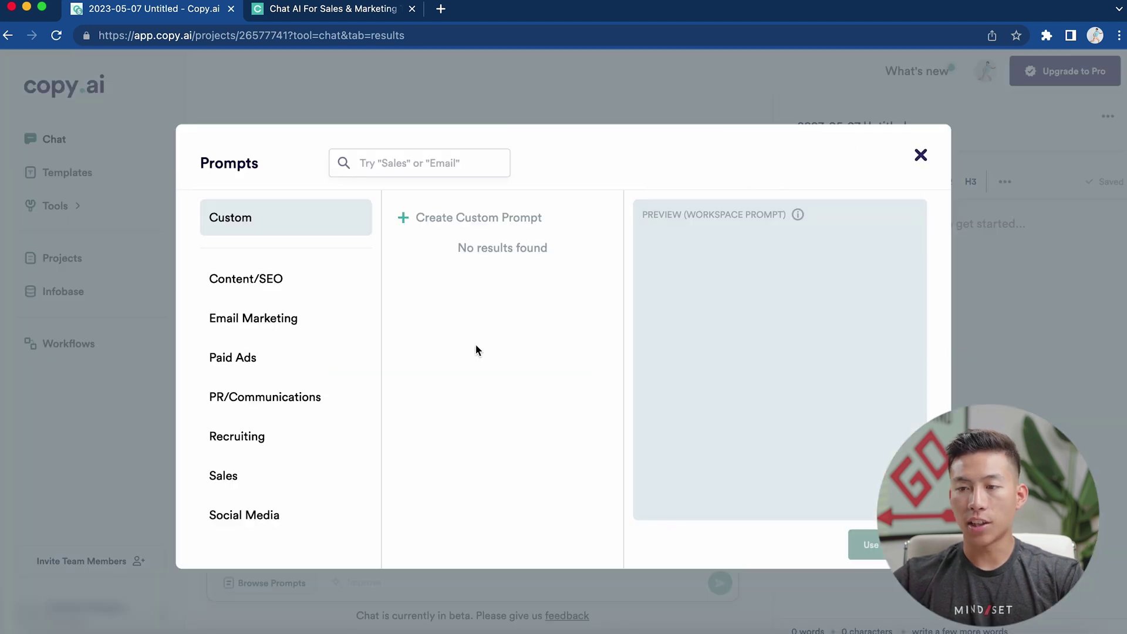
{"action": "left_click", "coordinate": [285, 287]}
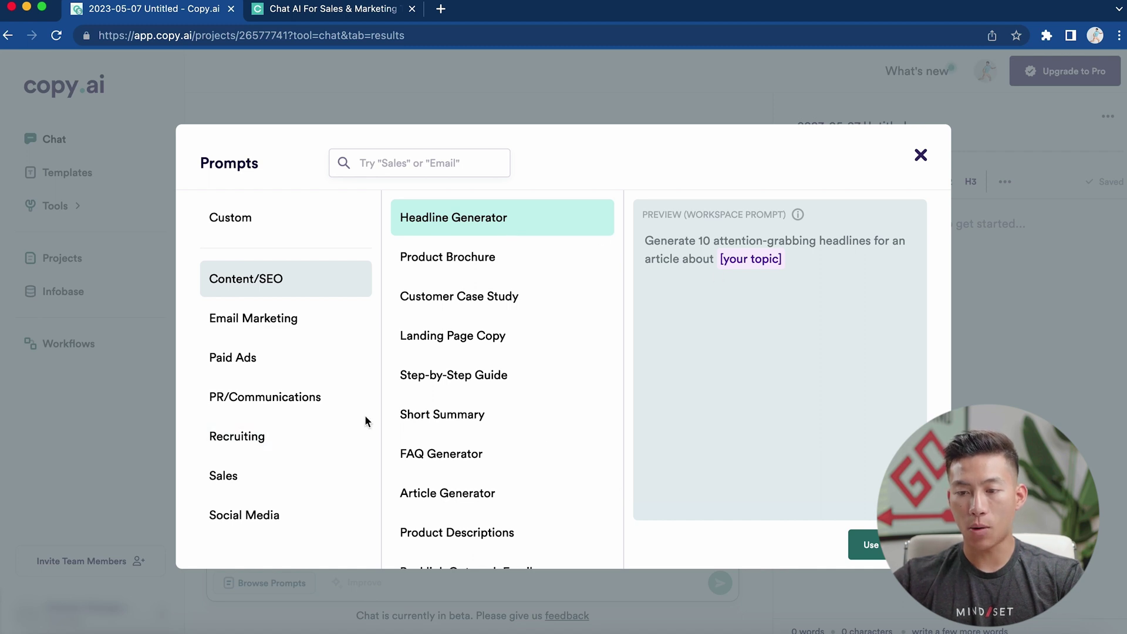
{"action": "left_click", "coordinate": [292, 516]}
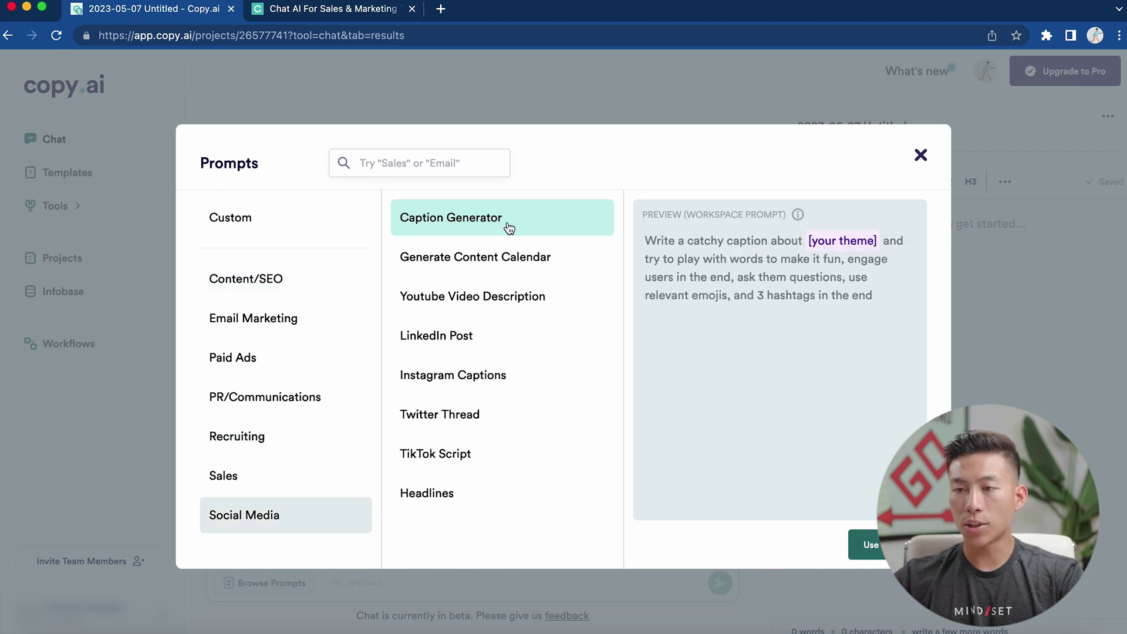
{"action": "left_click", "coordinate": [887, 544]}
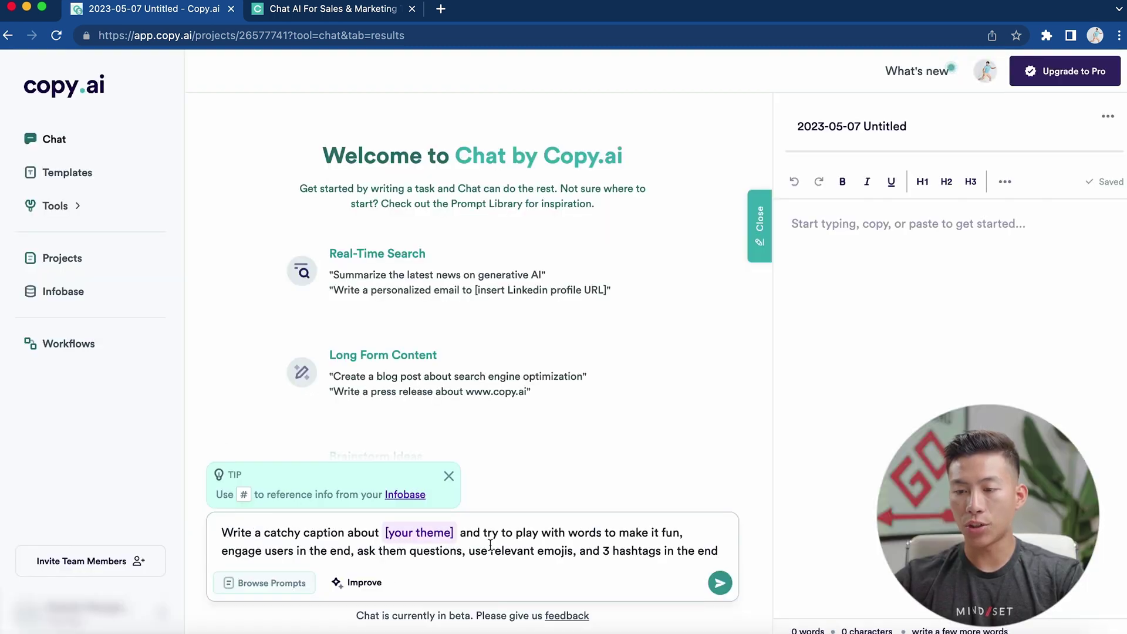
Step: Replace the prompt's theme placeholder with "common entrepreneurship struggles" and submit the prompt
{"action": "left_click", "coordinate": [419, 532]}
{"action": "type", "text": "common entrepreneurship struggles"}
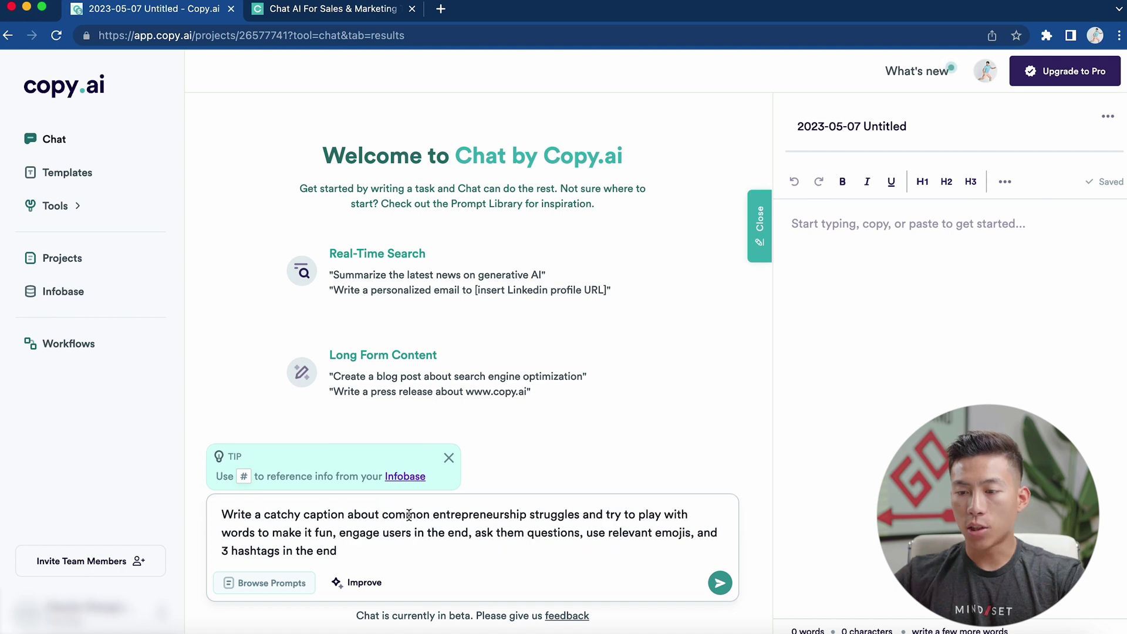
{"action": "left_click", "coordinate": [392, 553]}
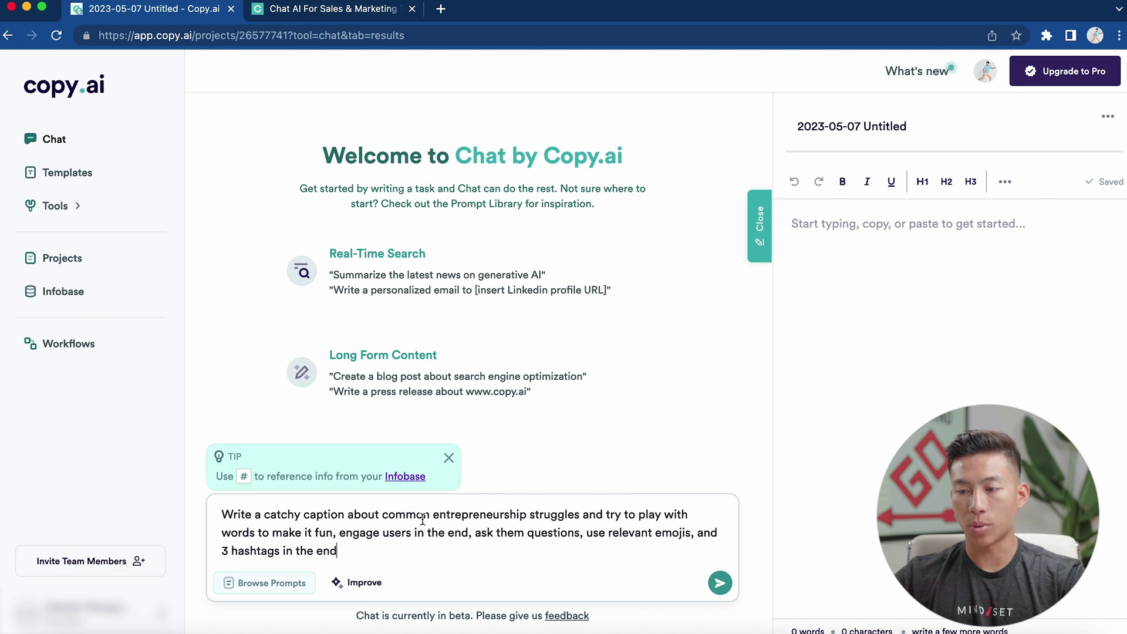
{"action": "key", "text": "Return"}
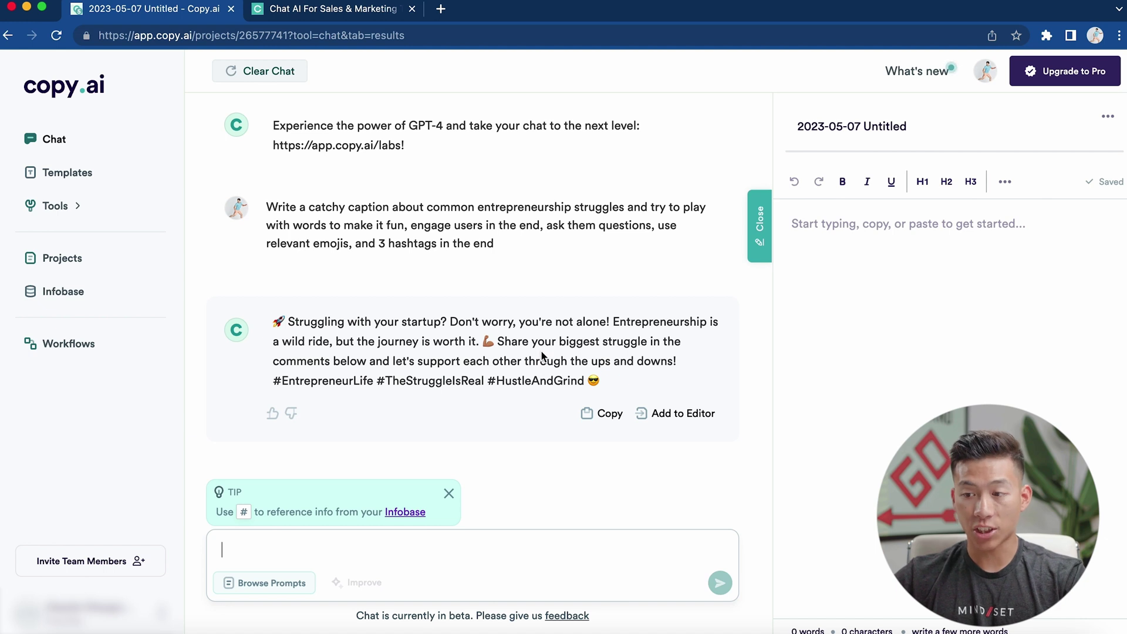
Step: Review the generated caption in the chat and add it to the project editor
{"action": "left_click_drag", "start_coordinate": [601, 379], "coordinate": [272, 322]}
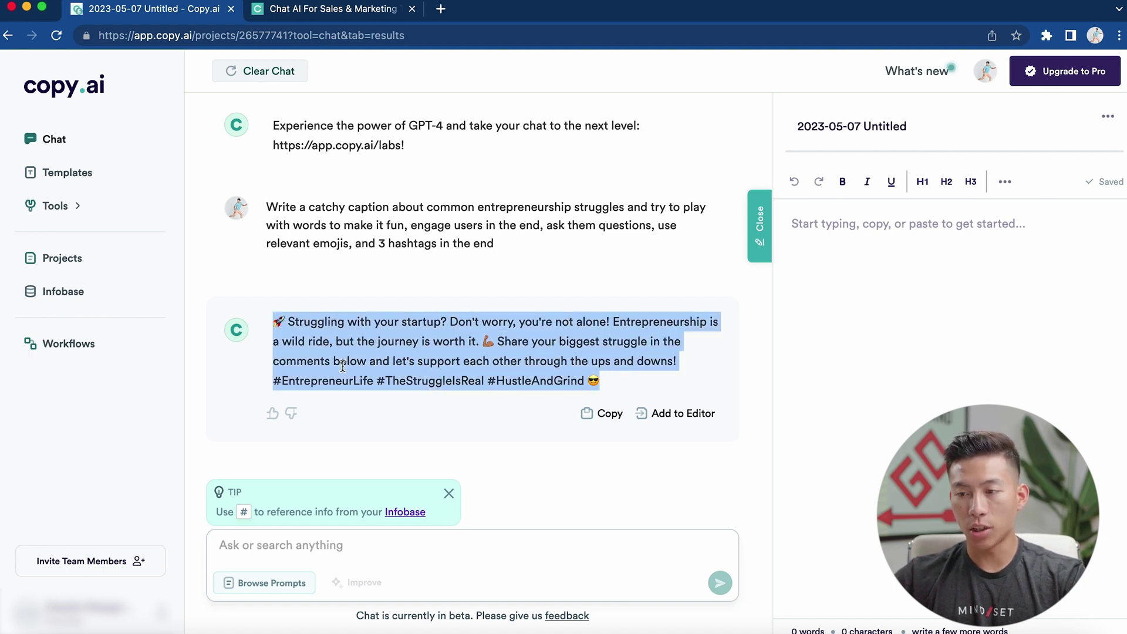
{"action": "left_click", "coordinate": [523, 428]}
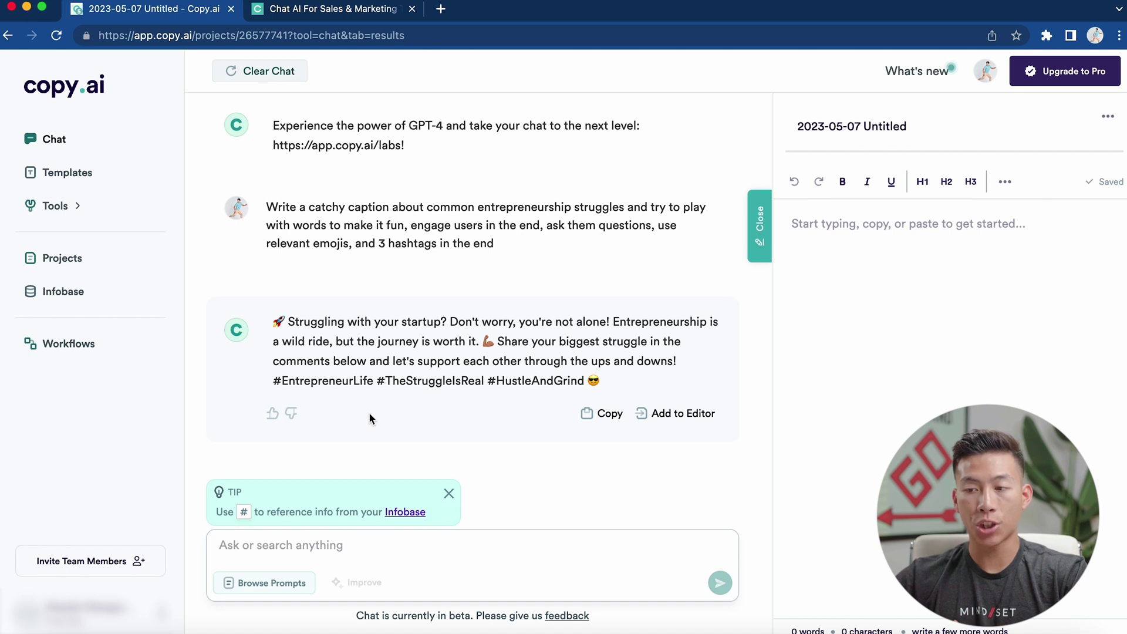
{"action": "left_click", "coordinate": [678, 413]}
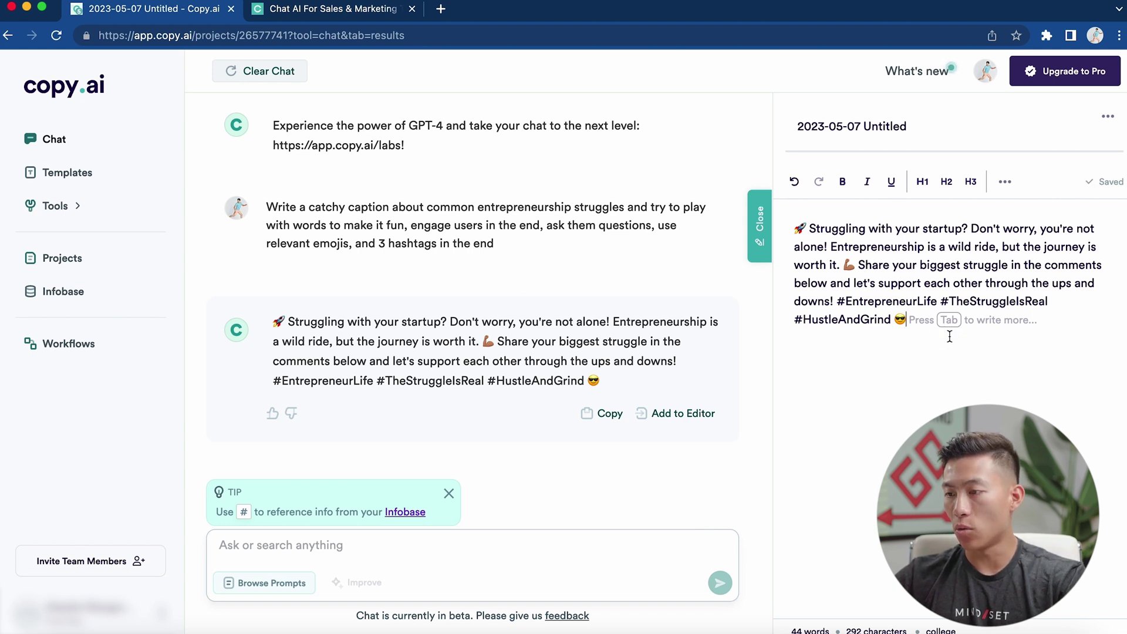
Step: Generate Write more continuations for the caption in the editor and browse through all the suggestions
{"action": "key", "text": "Tab"}
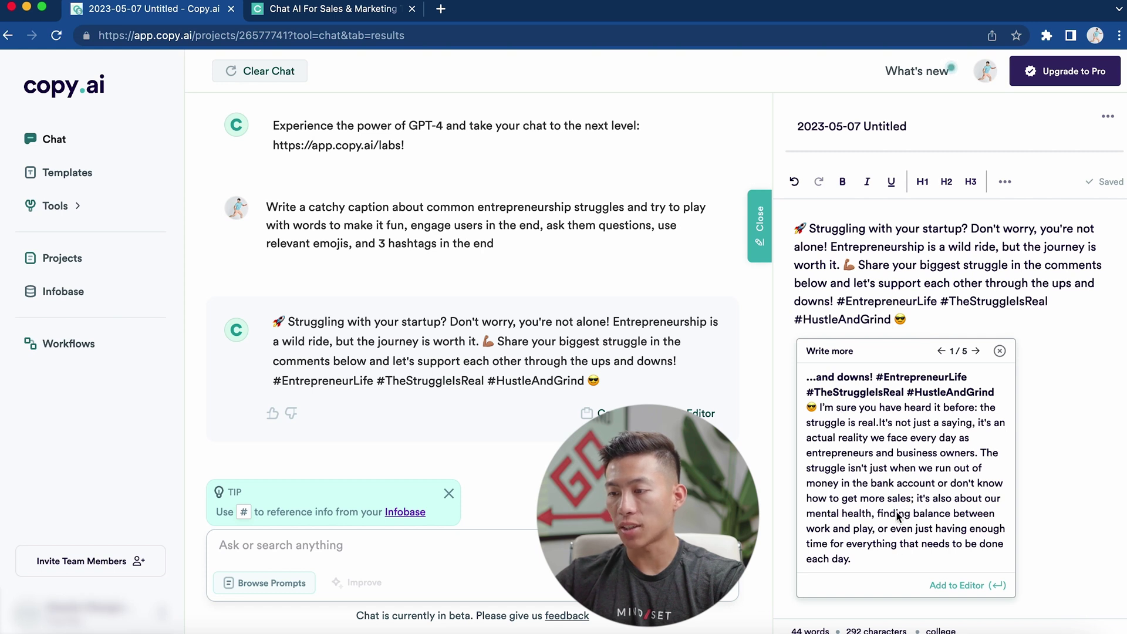
{"action": "left_click", "coordinate": [972, 352]}
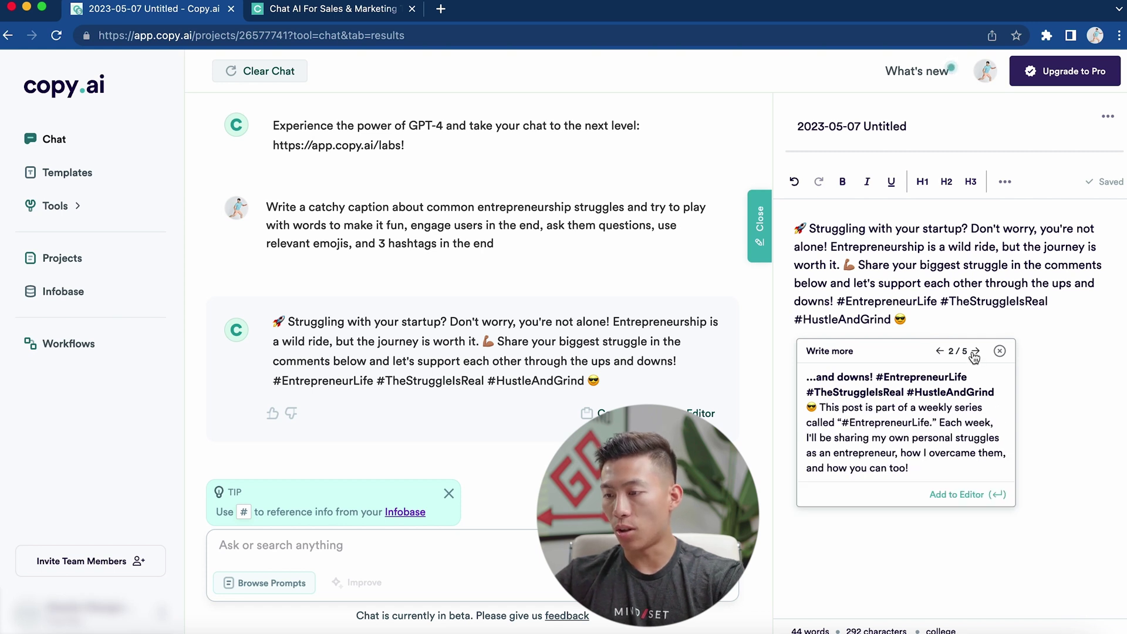
{"action": "left_click", "coordinate": [974, 352]}
{"action": "left_click", "coordinate": [974, 352]}
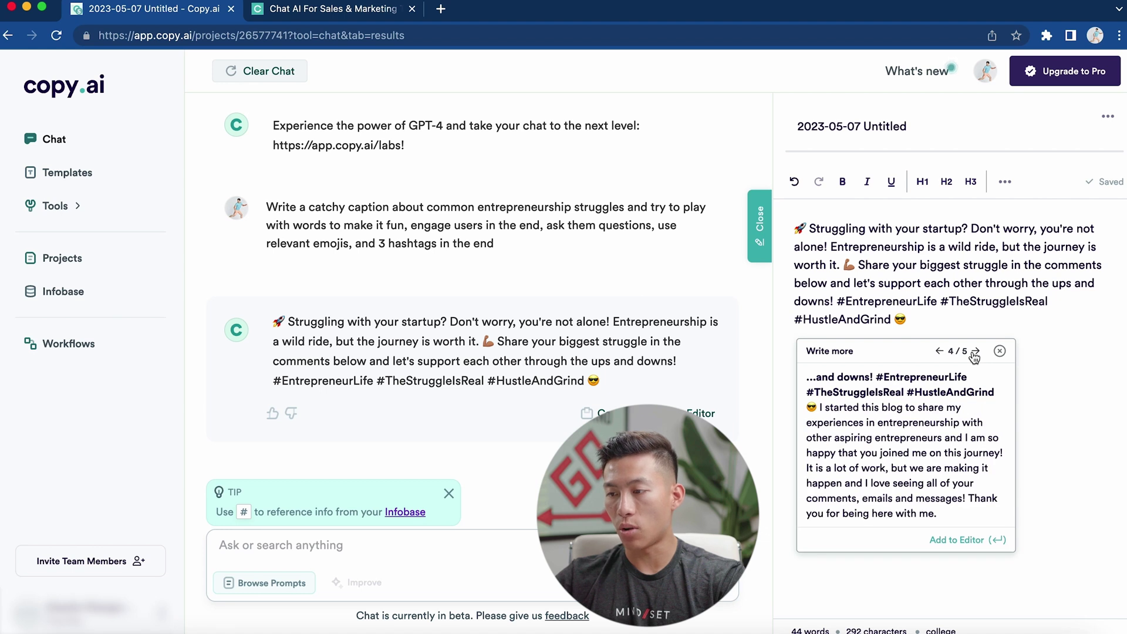
{"action": "left_click", "coordinate": [975, 352]}
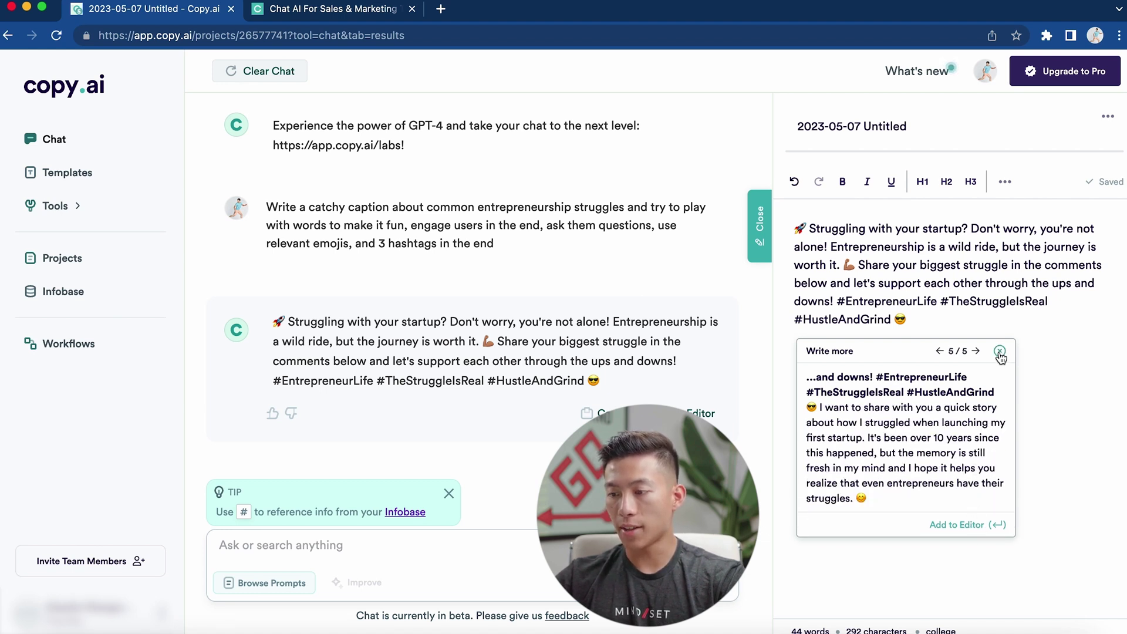
Step: Write the chat prompt "What are the most common struggles in entrepreneurship?" without submitting it
{"action": "left_click", "coordinate": [300, 547]}
{"action": "left_click", "coordinate": [389, 551]}
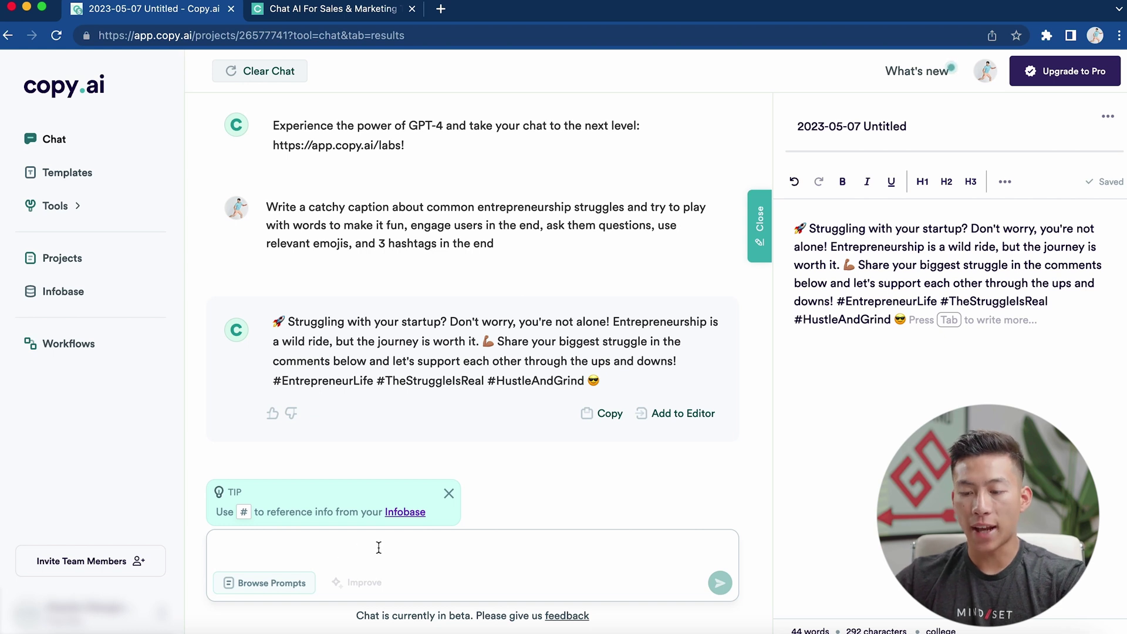
{"action": "type", "text": "What a"}
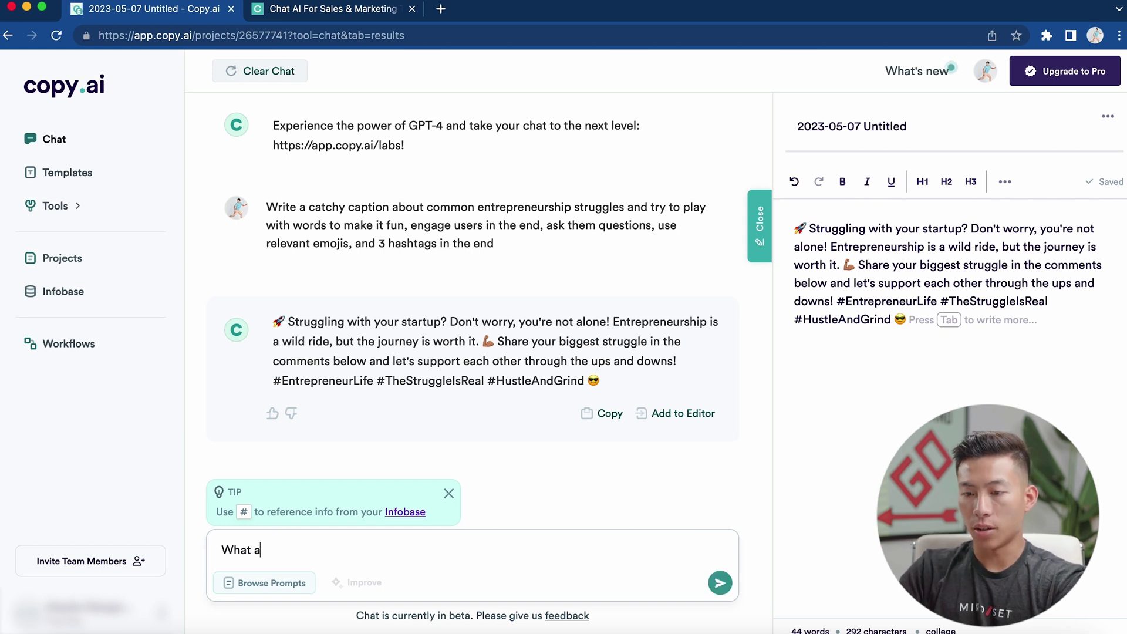
{"action": "type", "text": "re the most common struggles"}
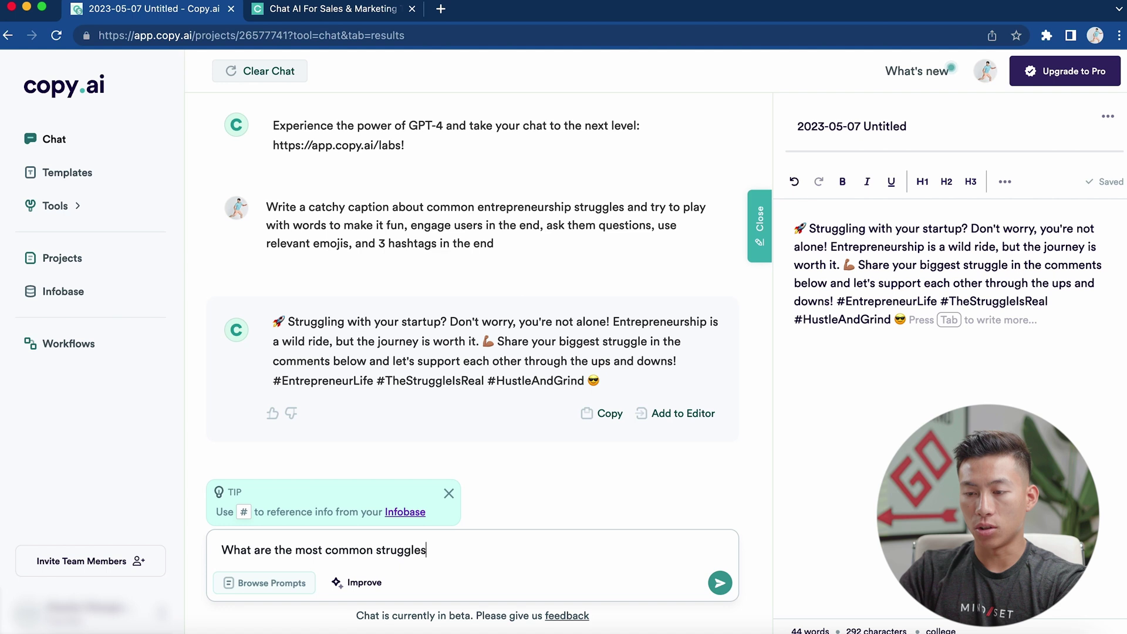
{"action": "type", "text": " in entrepreneurship?"}
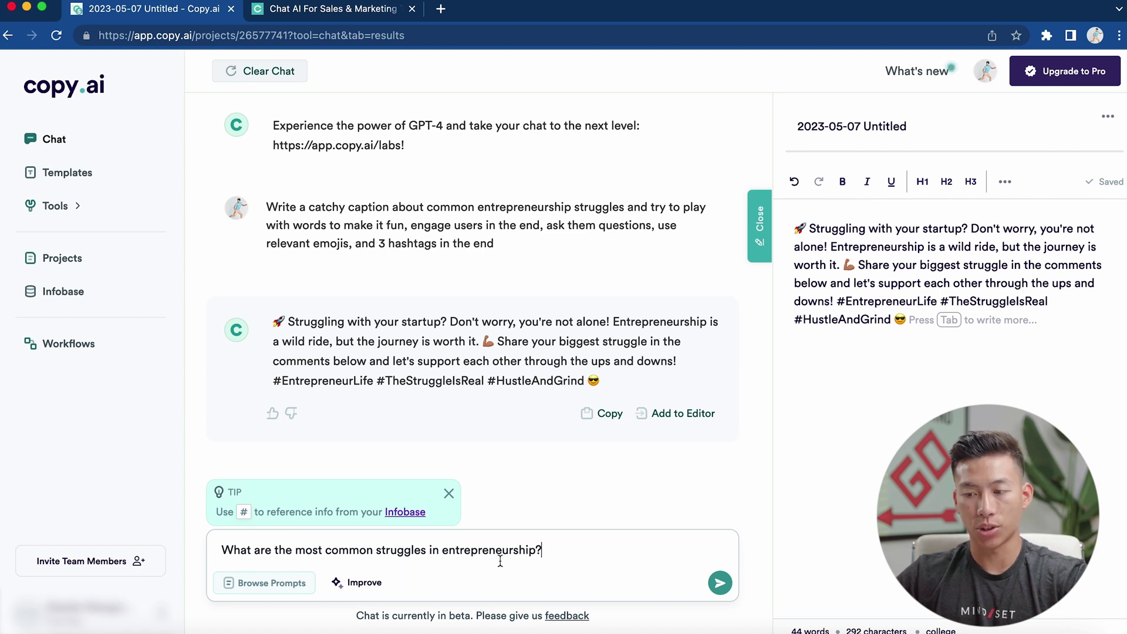
Step: Expand the drafted question with the Improve feature and read through the rewritten prompt's instructions
{"action": "left_click", "coordinate": [355, 583]}
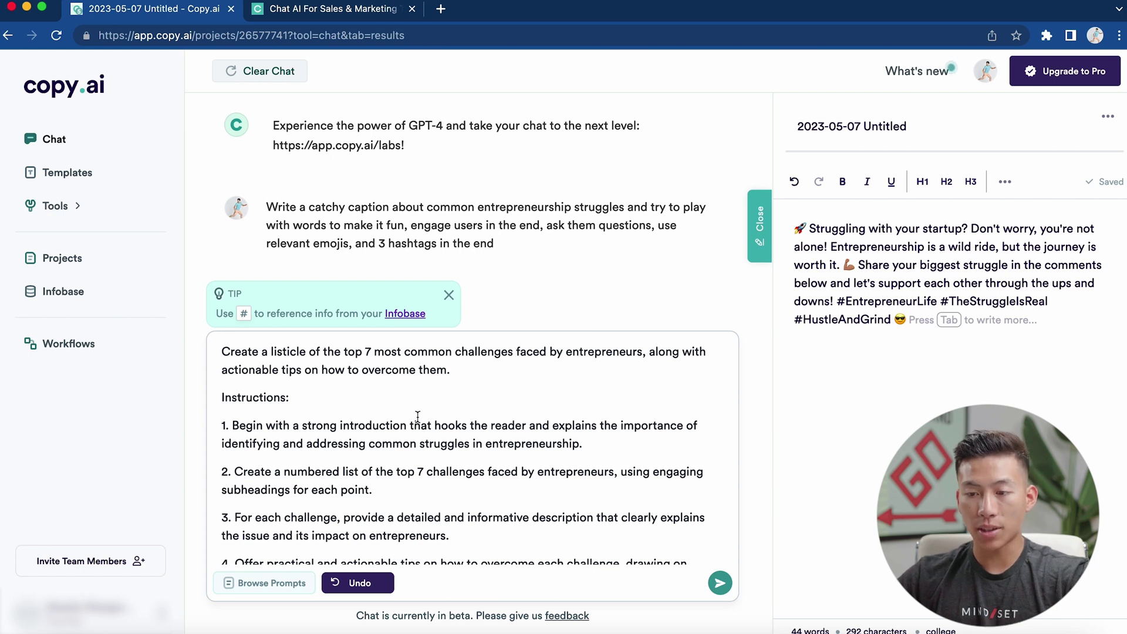
{"action": "scroll", "coordinate": [417, 416], "scroll_direction": "down", "scroll_amount": 5}
{"action": "scroll", "coordinate": [417, 416], "scroll_direction": "down", "scroll_amount": 4}
{"action": "scroll", "coordinate": [417, 416], "scroll_direction": "up", "scroll_amount": 10}
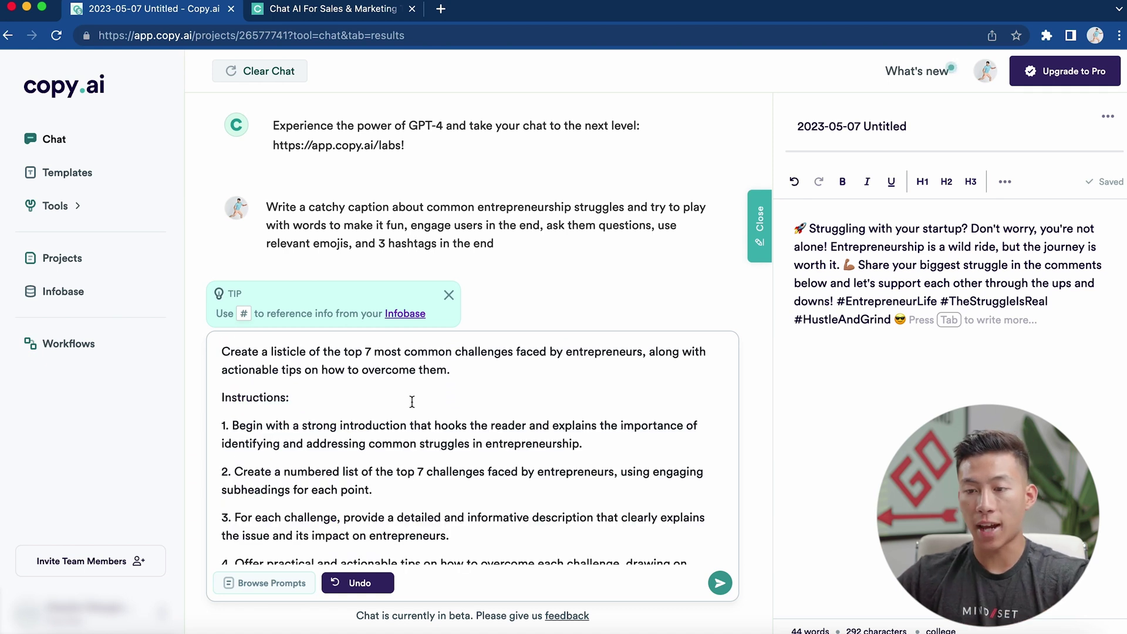
Step: Submit the improved prompt for a listicle of the top 7 entrepreneurship challenges to the chat
{"action": "scroll", "coordinate": [412, 402], "scroll_direction": "down", "scroll_amount": 1}
{"action": "scroll", "coordinate": [412, 403], "scroll_direction": "down", "scroll_amount": 2}
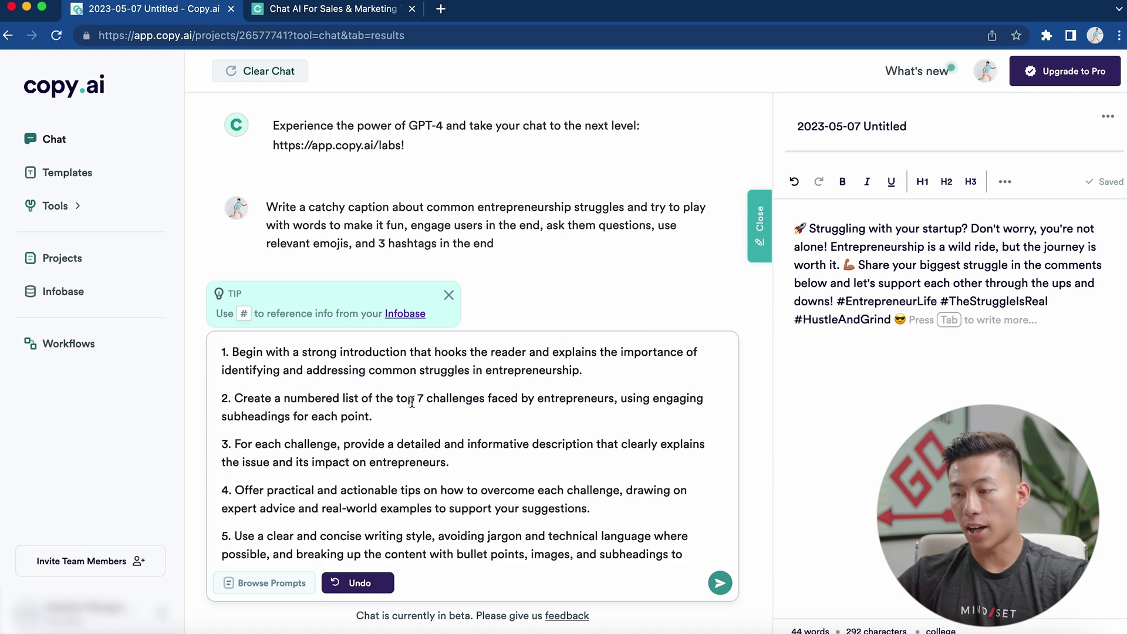
{"action": "left_click", "coordinate": [720, 583]}
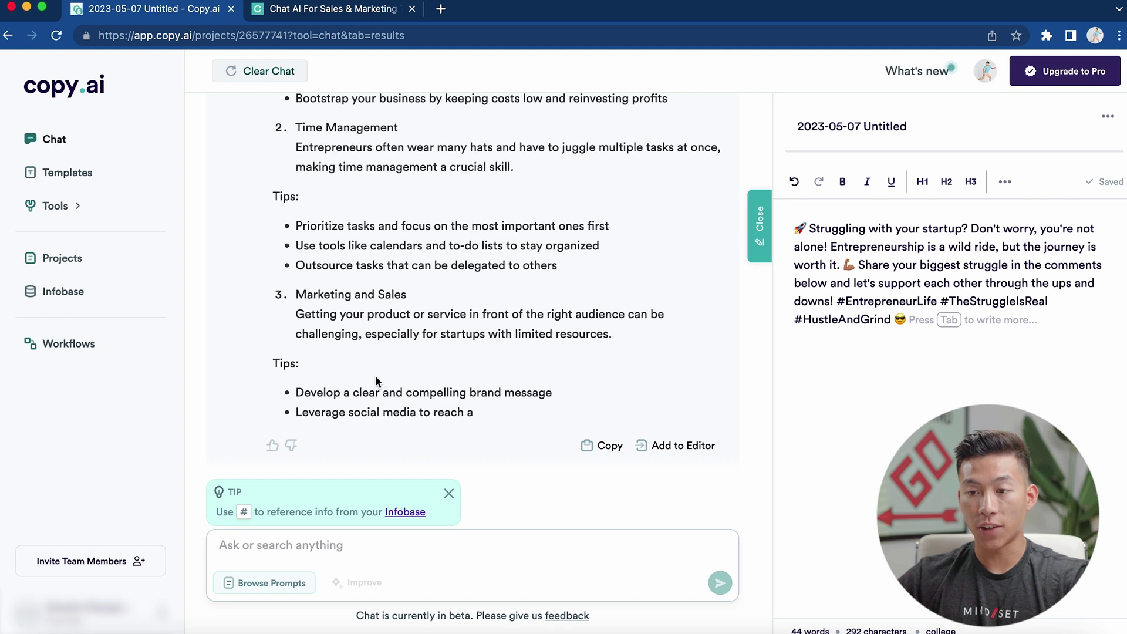
Step: Read through the generated listicle of entrepreneurship struggles and tips, from the introduction to the conclusion
{"action": "scroll", "coordinate": [415, 395], "scroll_direction": "up", "scroll_amount": 10}
{"action": "scroll", "coordinate": [478, 338], "scroll_direction": "down", "scroll_amount": 3}
{"action": "scroll", "coordinate": [478, 339], "scroll_direction": "down", "scroll_amount": 15}
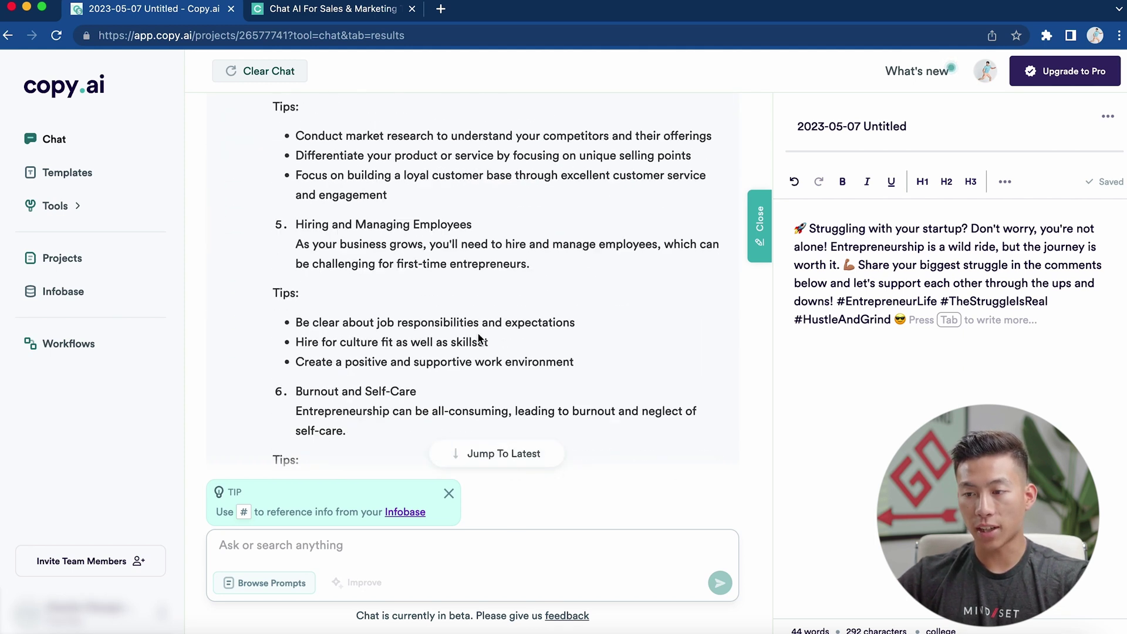
{"action": "scroll", "coordinate": [478, 339], "scroll_direction": "up", "scroll_amount": 3}
{"action": "scroll", "coordinate": [478, 338], "scroll_direction": "up", "scroll_amount": 15}
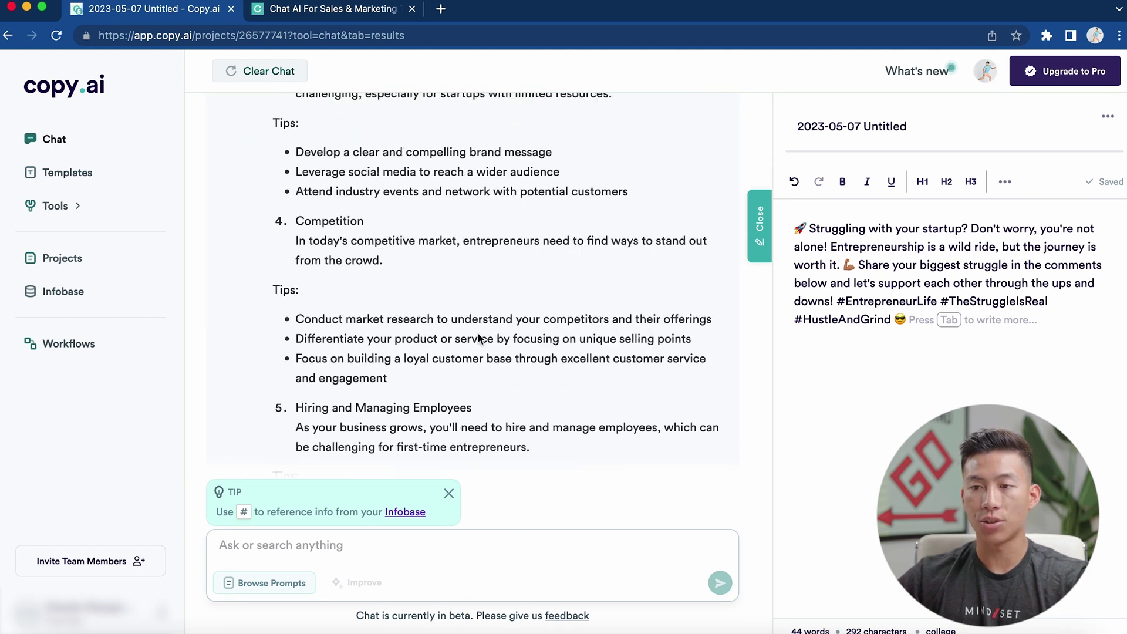
{"action": "scroll", "coordinate": [478, 339], "scroll_direction": "up", "scroll_amount": 1}
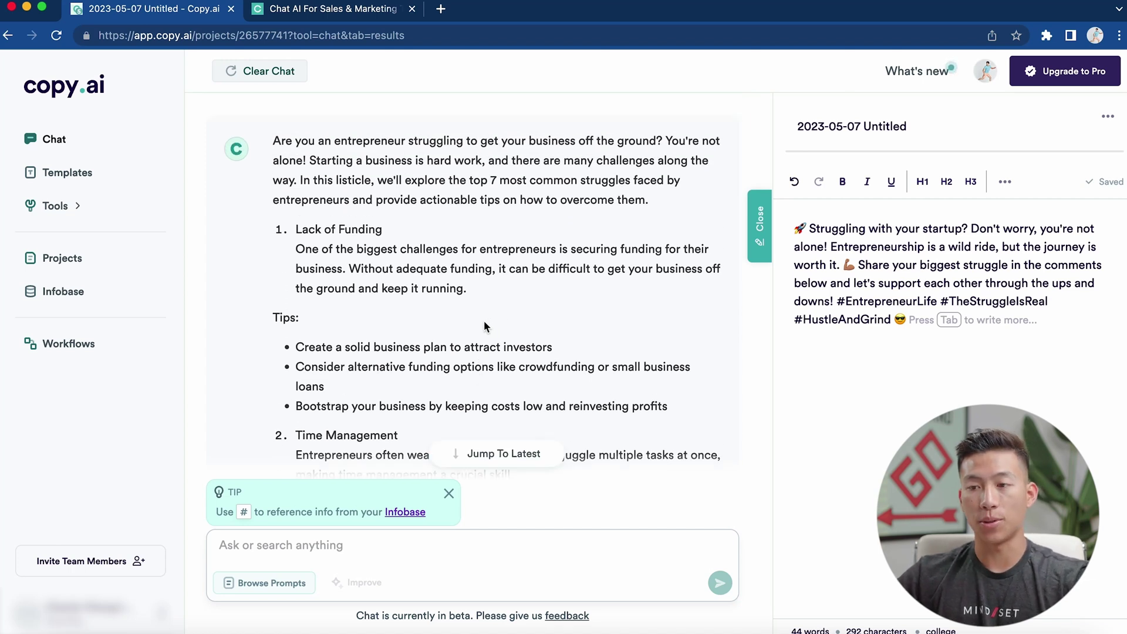
{"action": "scroll", "coordinate": [484, 321], "scroll_direction": "down", "scroll_amount": 15}
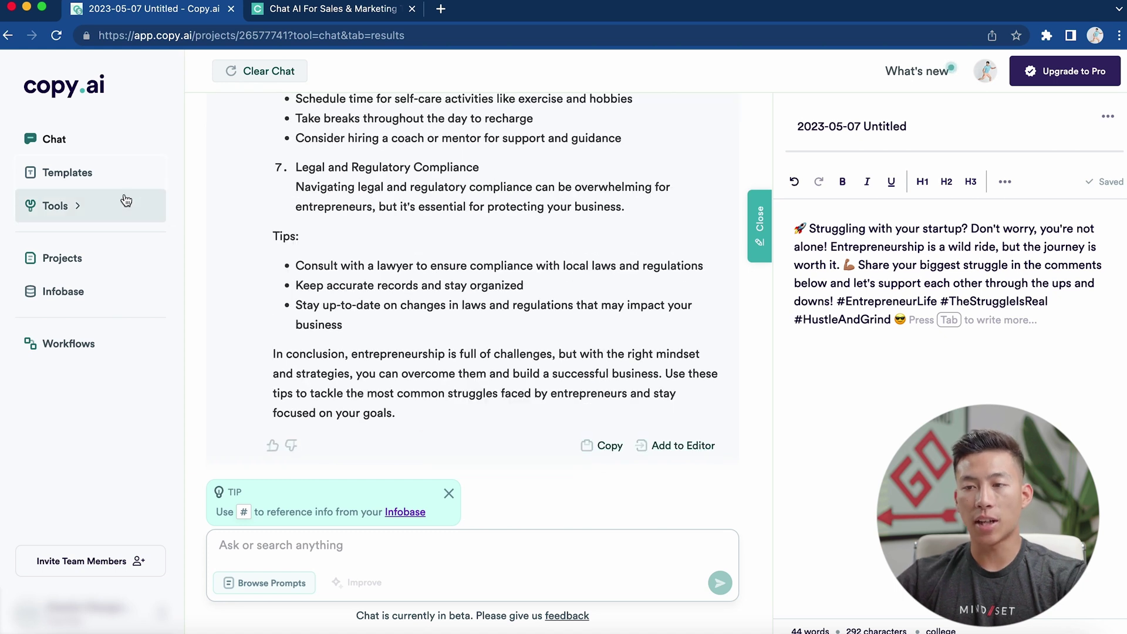
Step: Look over the template library, close it, and browse the categories in the tools list
{"action": "left_click", "coordinate": [85, 176]}
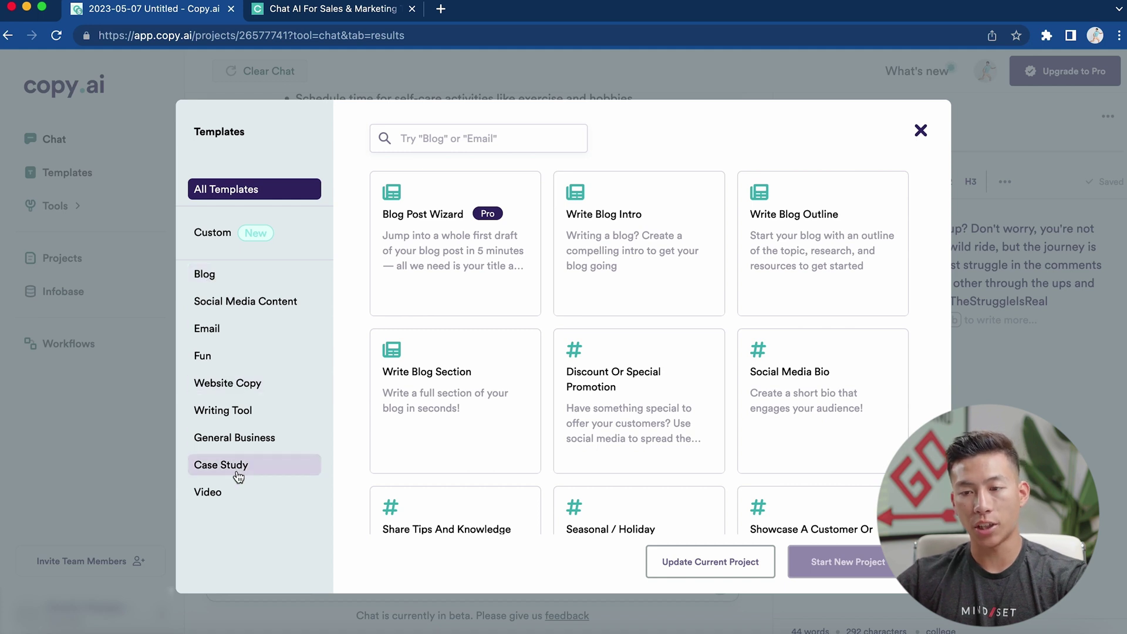
{"action": "left_click", "coordinate": [921, 131]}
{"action": "left_click", "coordinate": [73, 210]}
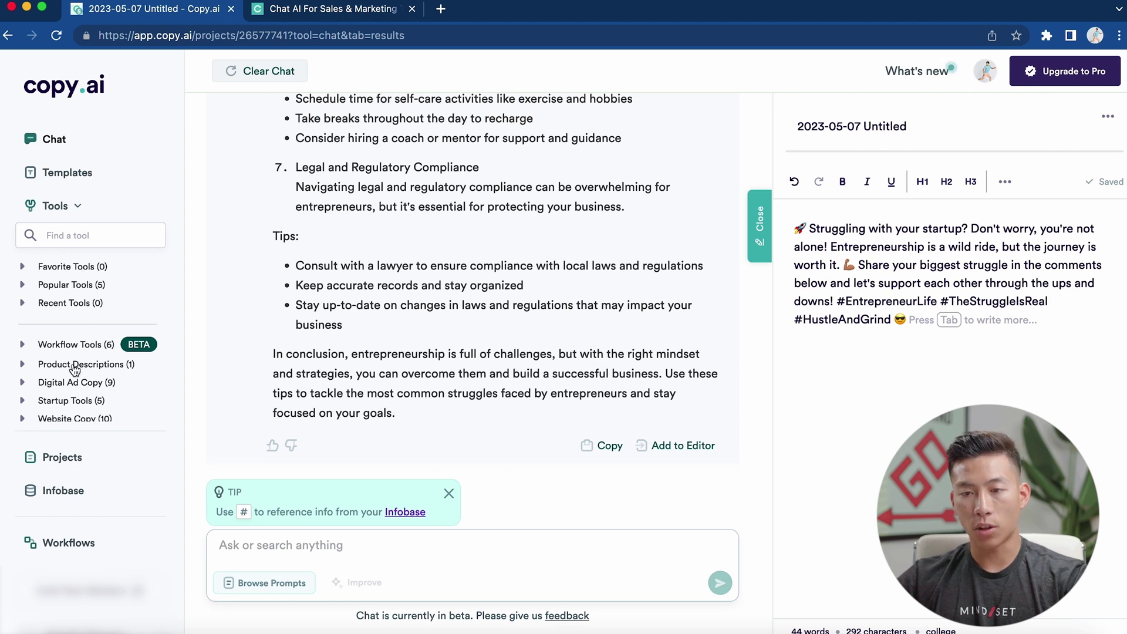
{"action": "scroll", "coordinate": [74, 370], "scroll_direction": "down", "scroll_amount": 2}
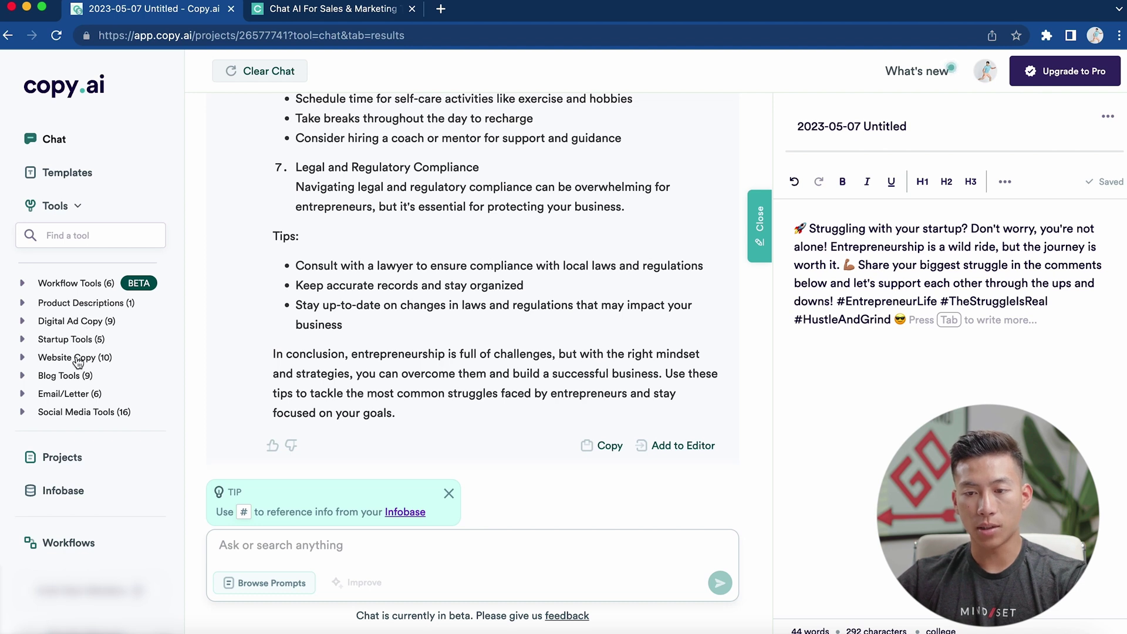
{"action": "scroll", "coordinate": [76, 352], "scroll_direction": "down", "scroll_amount": 2}
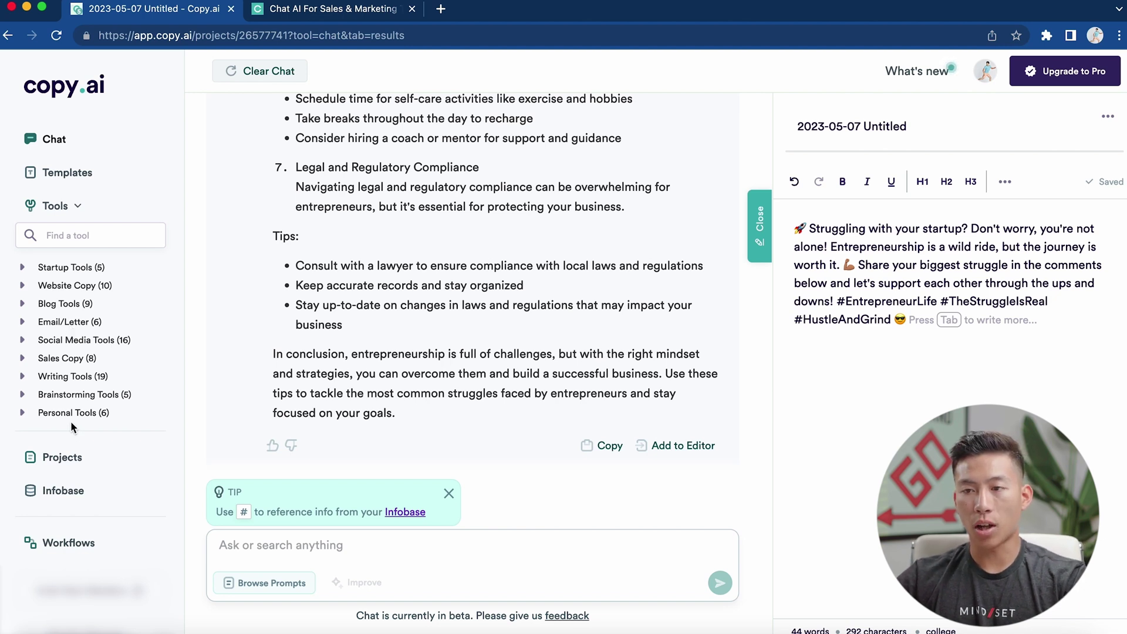
Step: Open the projects overview and look through its folders and saved projects
{"action": "left_click", "coordinate": [71, 457]}
{"action": "scroll", "coordinate": [310, 424], "scroll_direction": "down", "scroll_amount": 3}
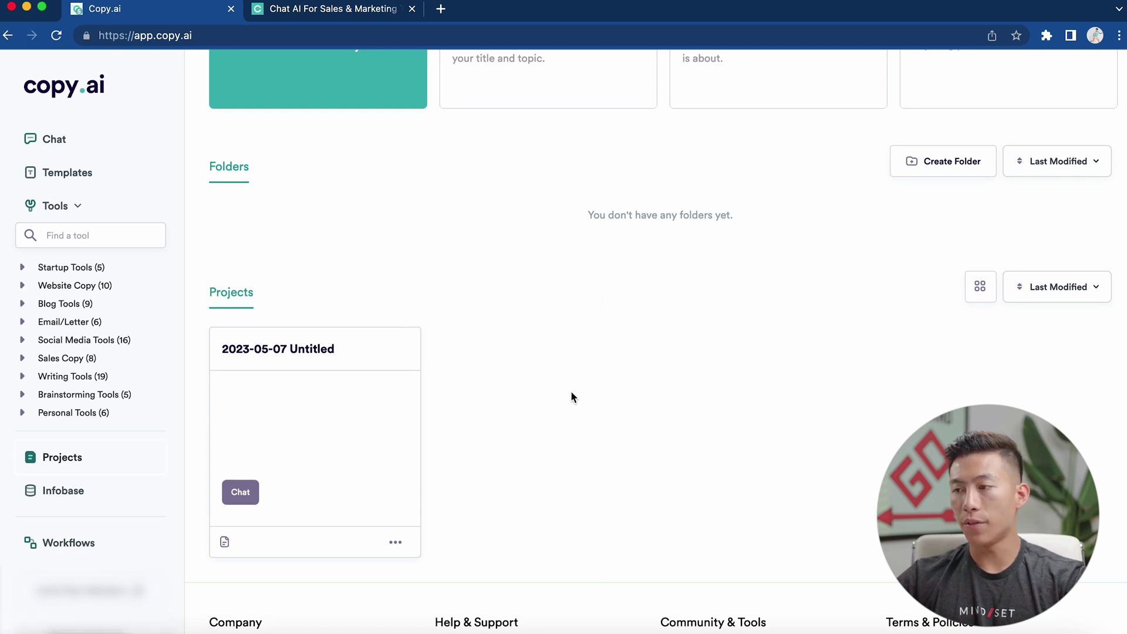
{"action": "scroll", "coordinate": [483, 294], "scroll_direction": "down", "scroll_amount": 3}
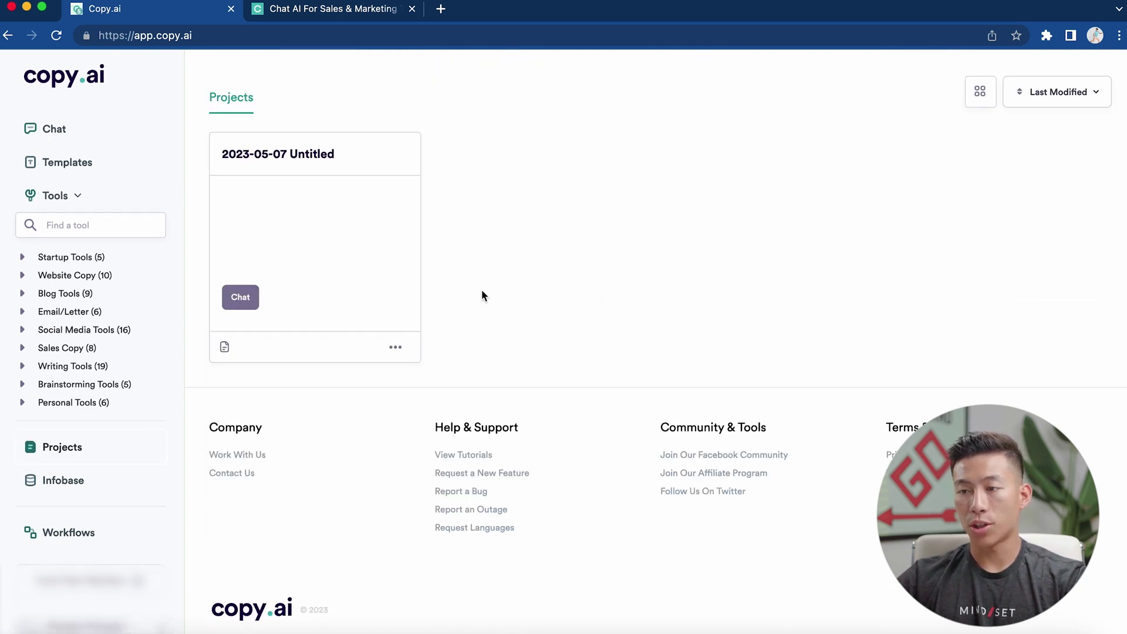
{"action": "scroll", "coordinate": [484, 294], "scroll_direction": "up", "scroll_amount": 4}
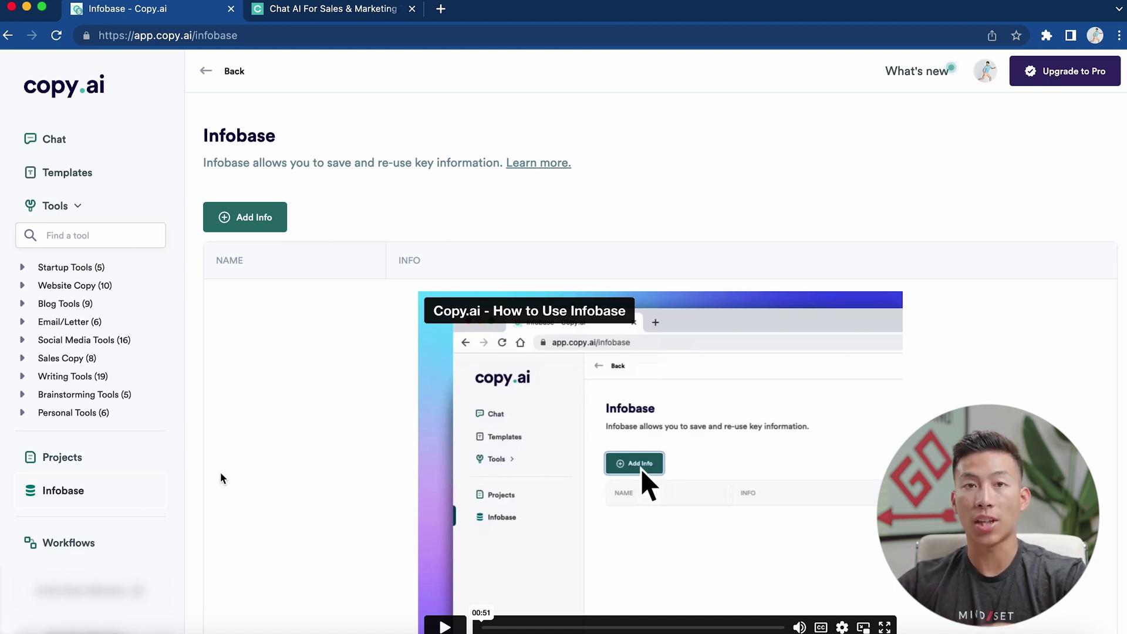
Step: Add and save an Infobase entry named StartupWise with the info "StartupWise is a resource that helps new entrepreneurs start their own business."
{"action": "scroll", "coordinate": [252, 417], "scroll_direction": "down", "scroll_amount": 2}
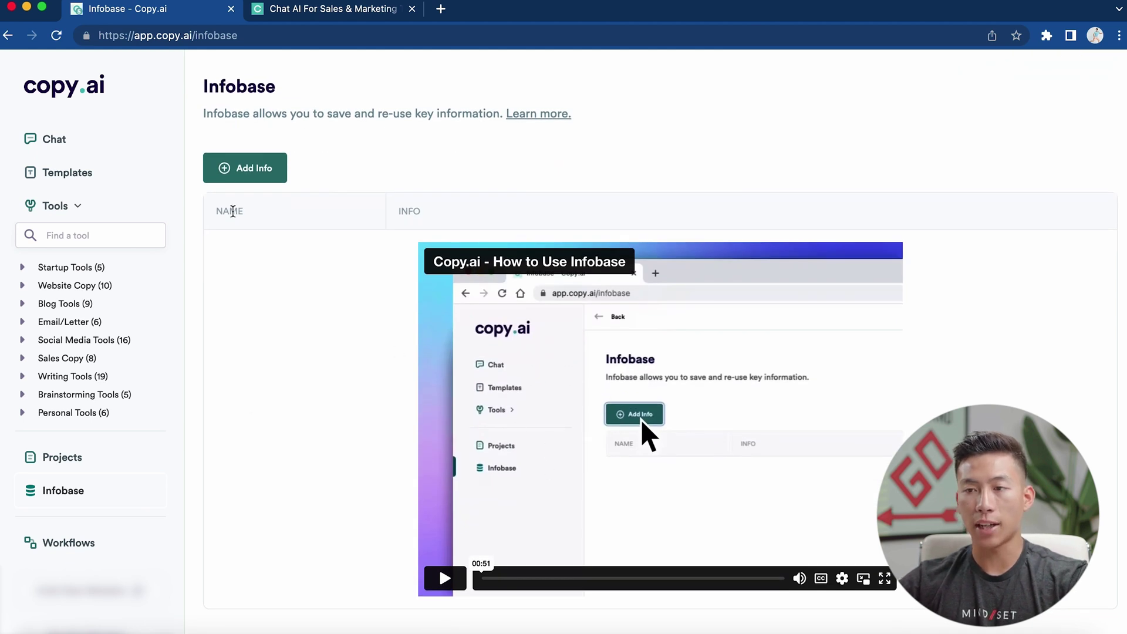
{"action": "left_click", "coordinate": [245, 164]}
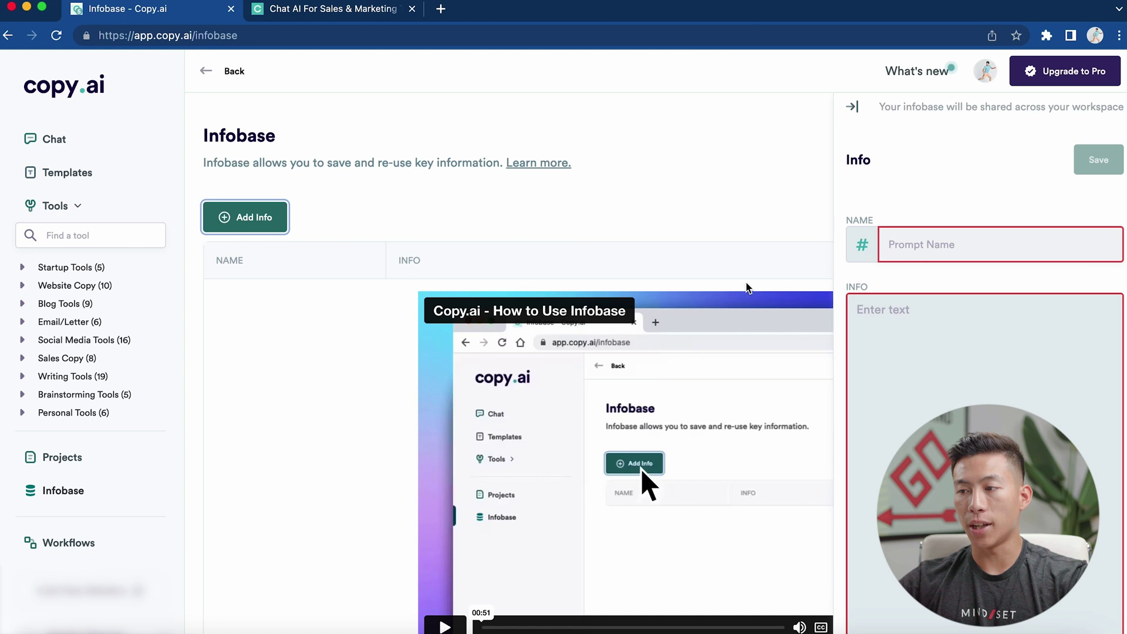
{"action": "left_click", "coordinate": [972, 246]}
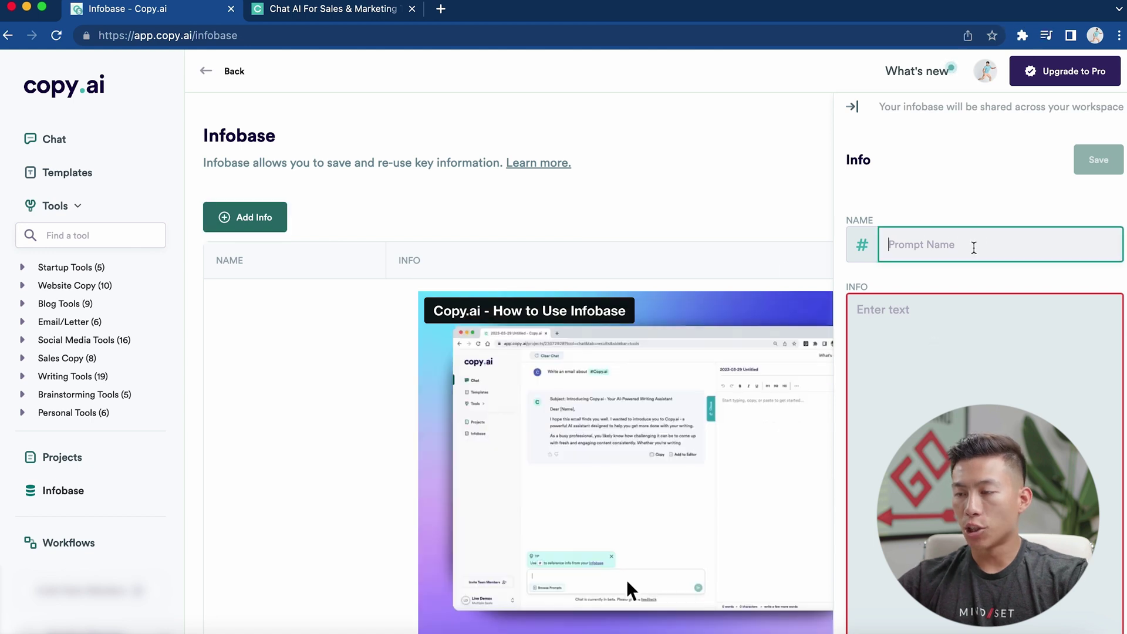
{"action": "type", "text": "S"}
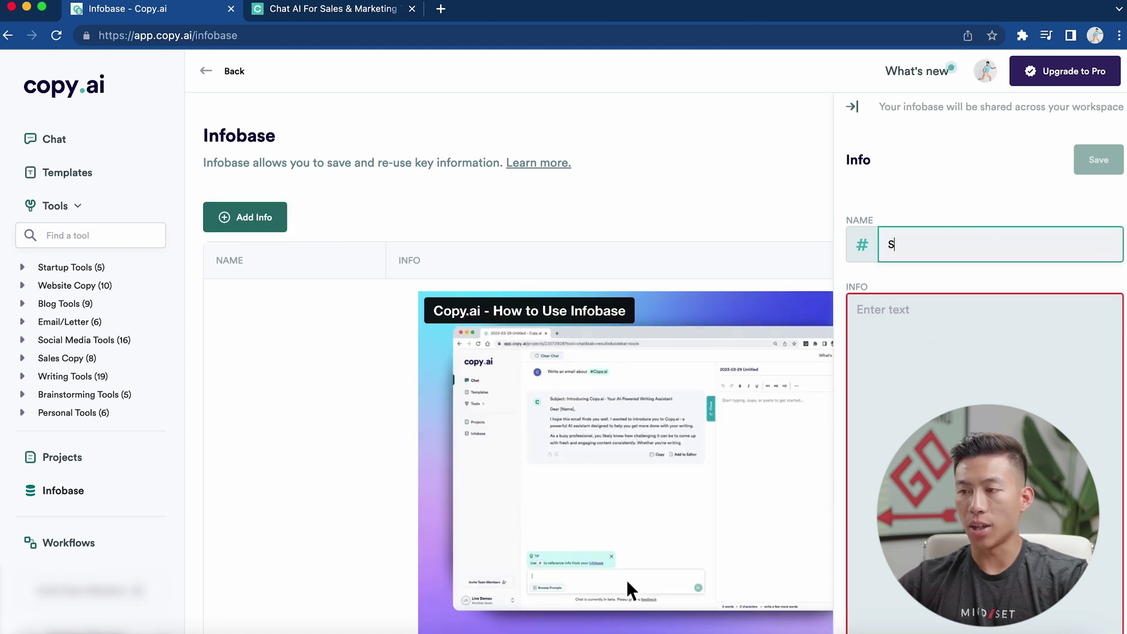
{"action": "type", "text": "tartupWise"}
{"action": "left_click", "coordinate": [1083, 327]}
{"action": "type", "text": "StartupWise is a resource that helps new entrepreneurs start their own business."}
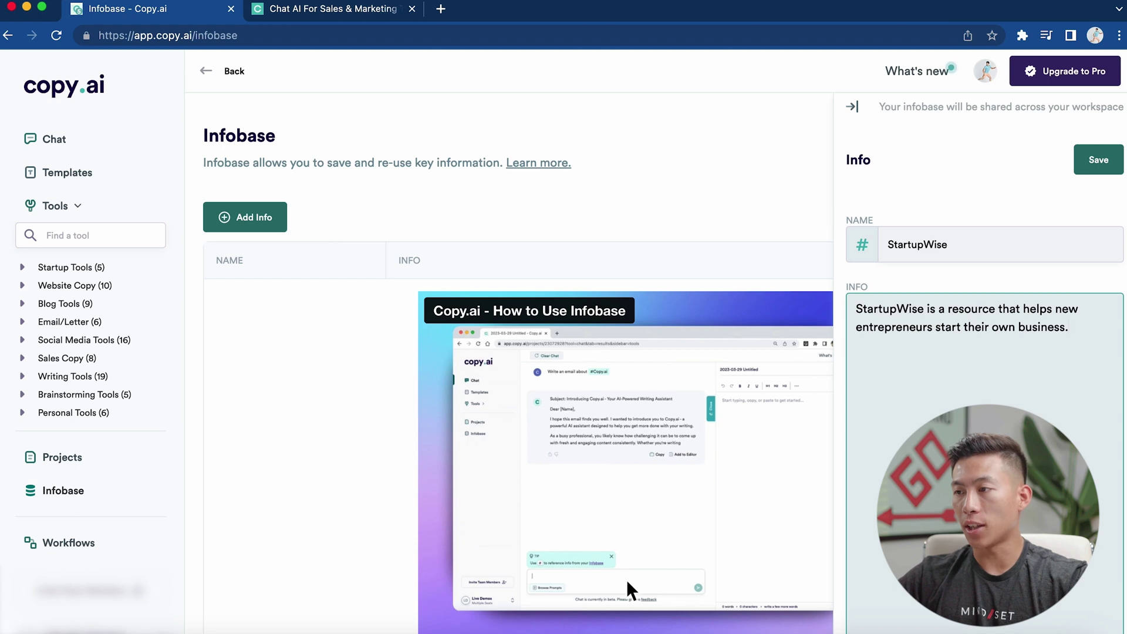
{"action": "left_click", "coordinate": [1093, 160]}
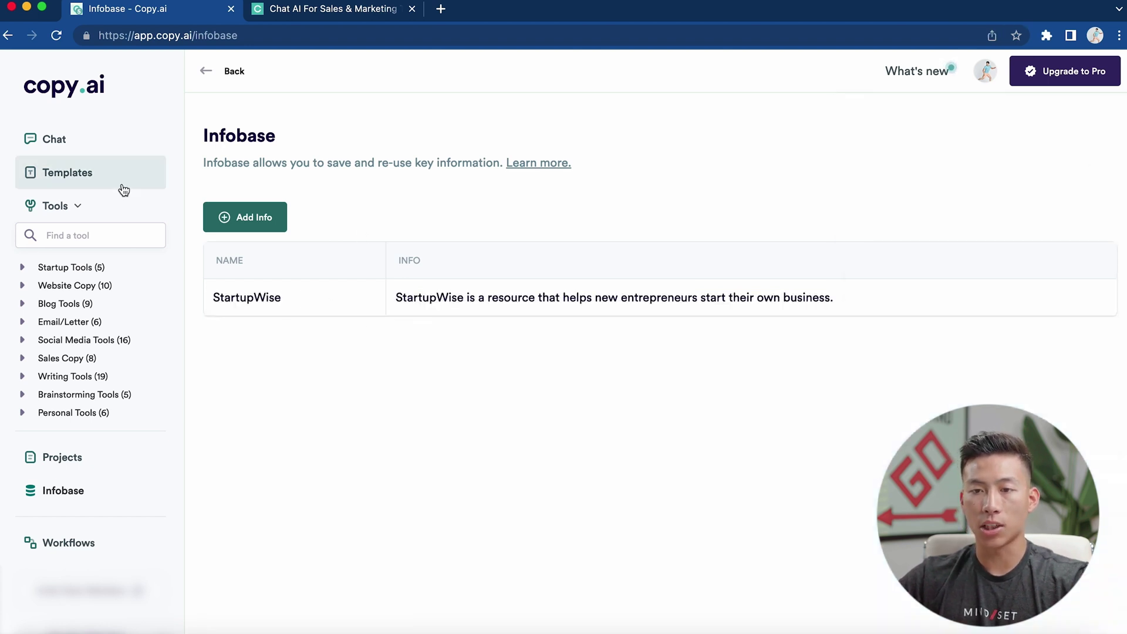
Step: Draft the chat prompt "Write an email to a company explaining what #StartupWise does", inserting StartupWise as an Infobase reference
{"action": "left_click", "coordinate": [74, 142]}
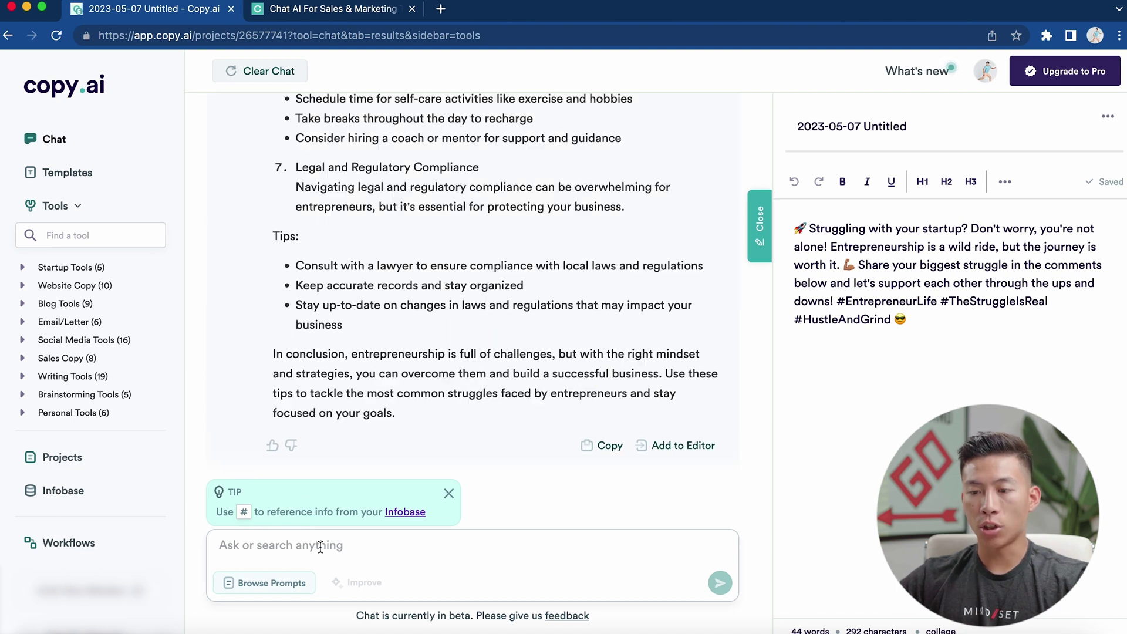
{"action": "left_click", "coordinate": [330, 551]}
{"action": "type", "text": "Write an em"}
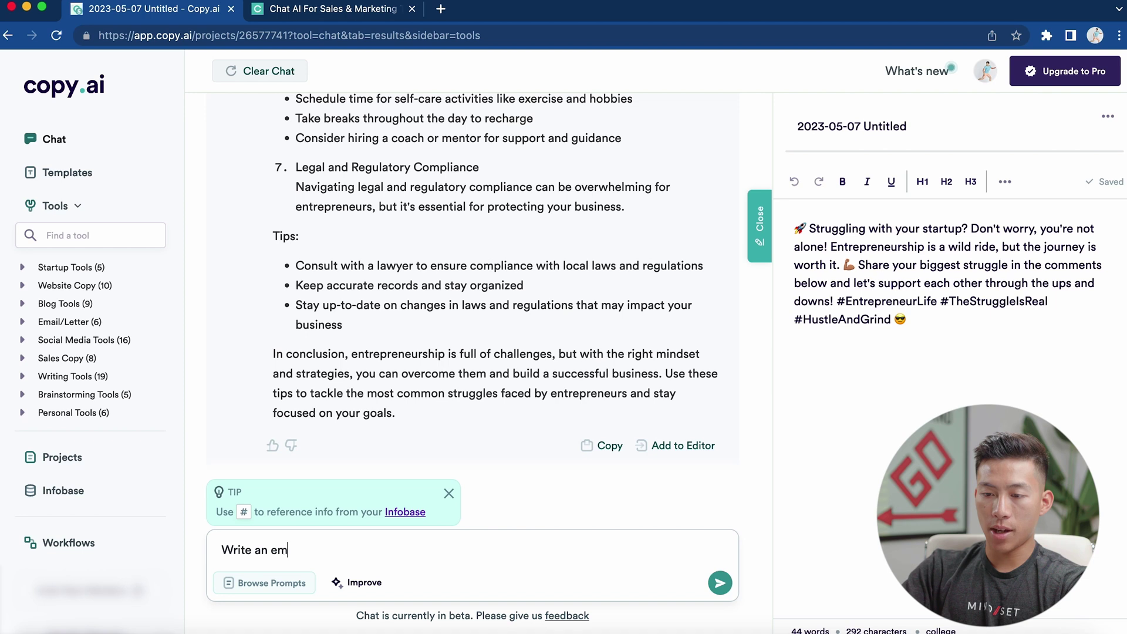
{"action": "type", "text": "ail to a company explaining what #"}
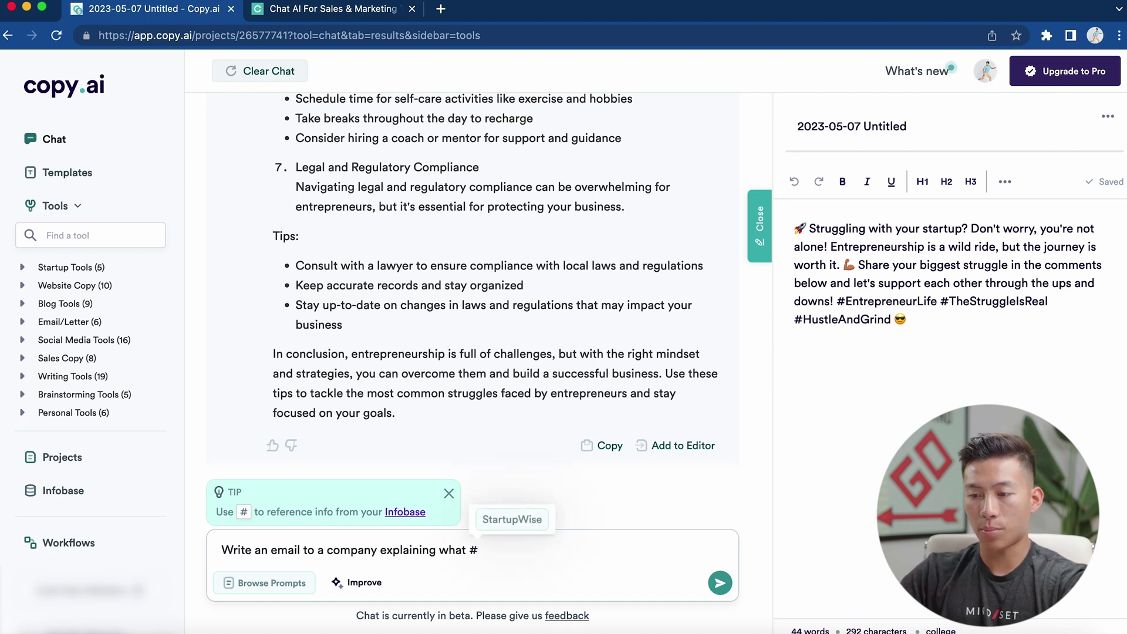
{"action": "left_click", "coordinate": [493, 522]}
{"action": "type", "text": "does"}
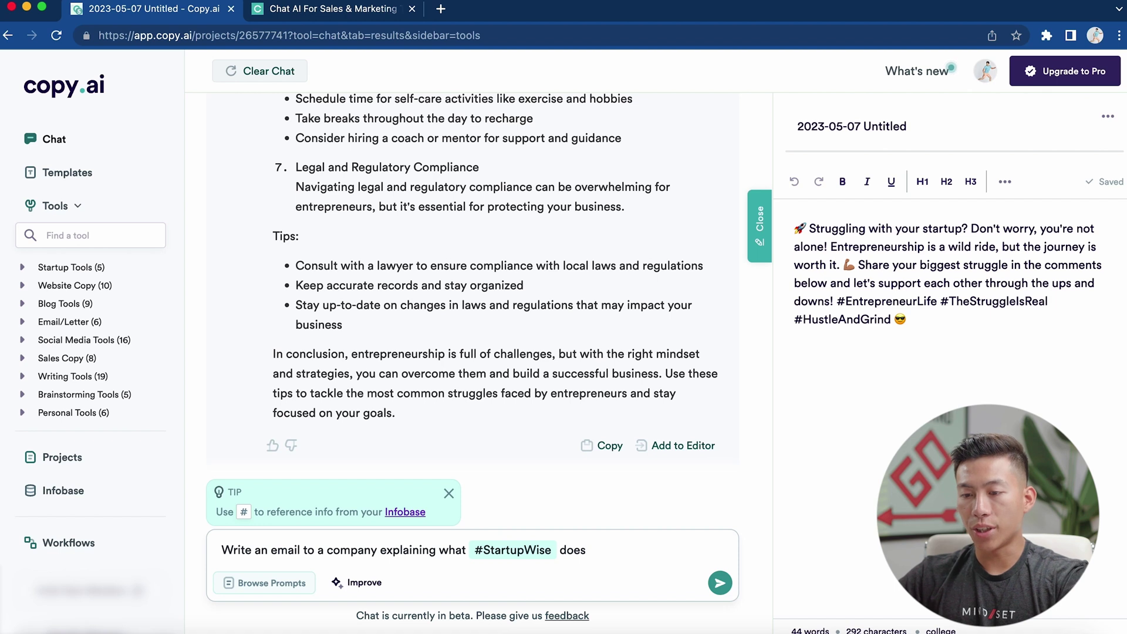
Step: Expand the StartupWise email prompt with the Improve feature, read its guidelines, and return to the Infobase
{"action": "left_click", "coordinate": [359, 583]}
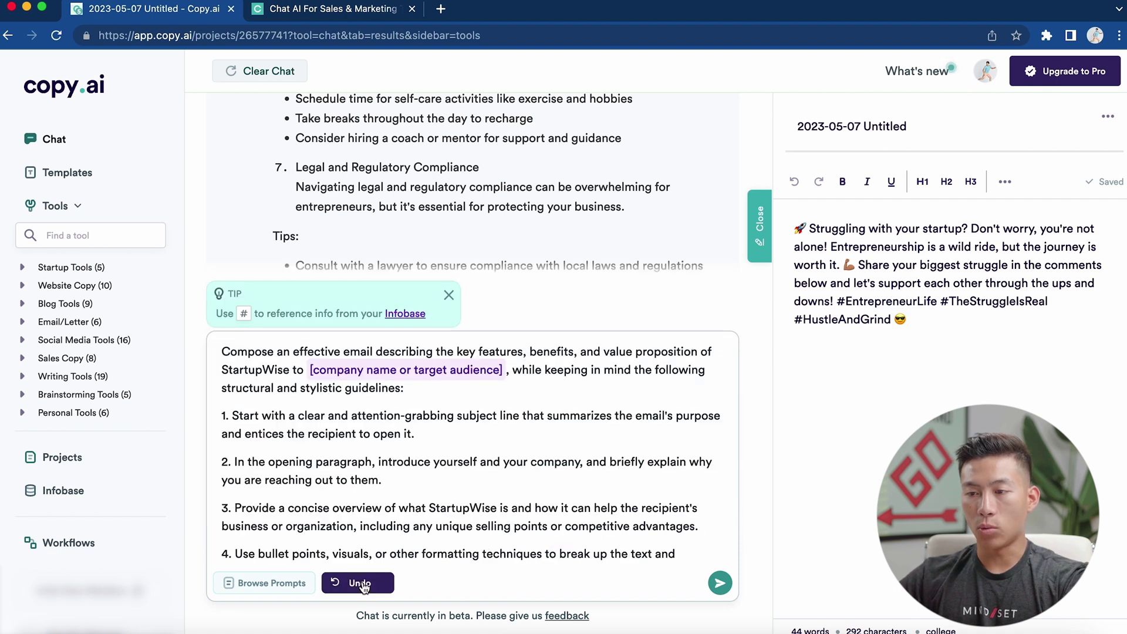
{"action": "scroll", "coordinate": [413, 494], "scroll_direction": "down", "scroll_amount": 5}
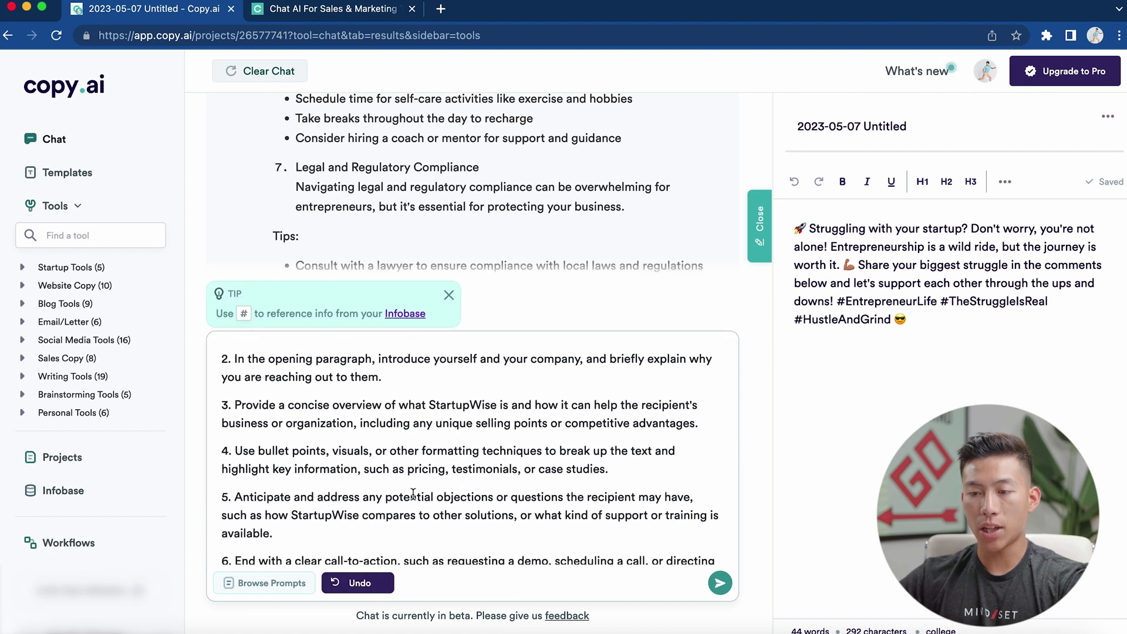
{"action": "left_click", "coordinate": [405, 314]}
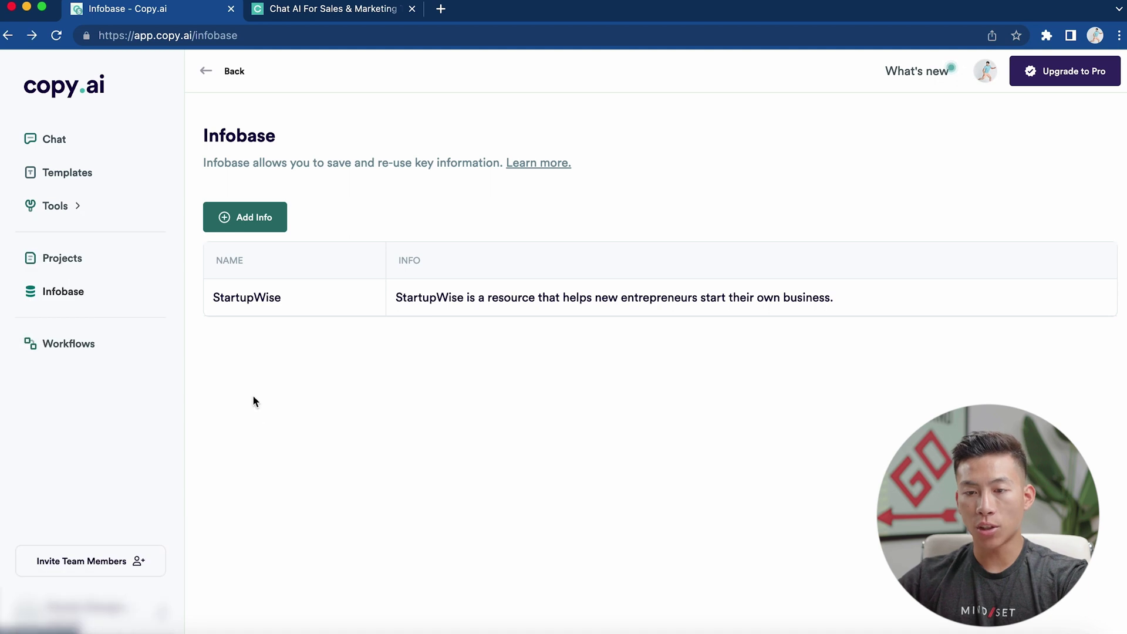
Step: Open the Workflows area and browse the full library of workflow templates
{"action": "left_click", "coordinate": [89, 339]}
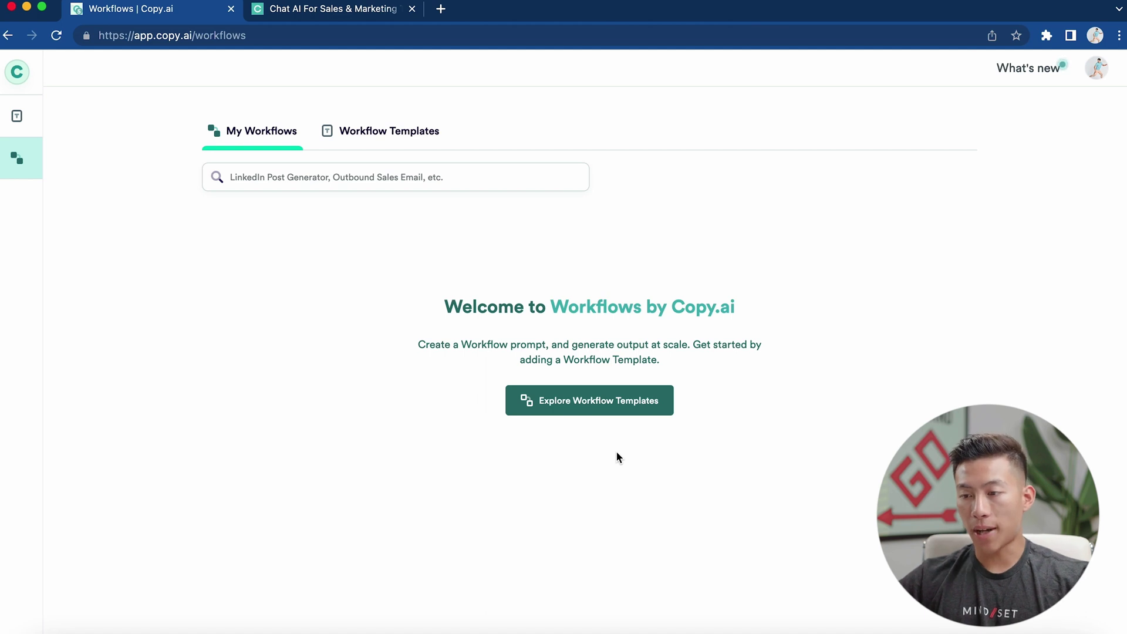
{"action": "left_click", "coordinate": [590, 416]}
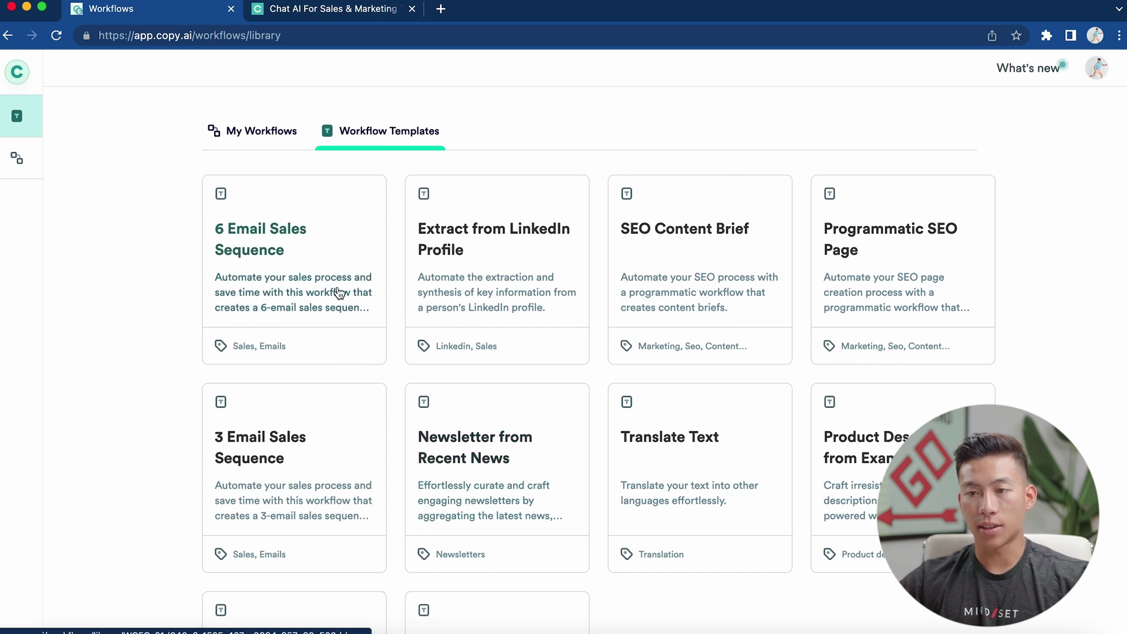
{"action": "scroll", "coordinate": [310, 259], "scroll_direction": "down", "scroll_amount": 5}
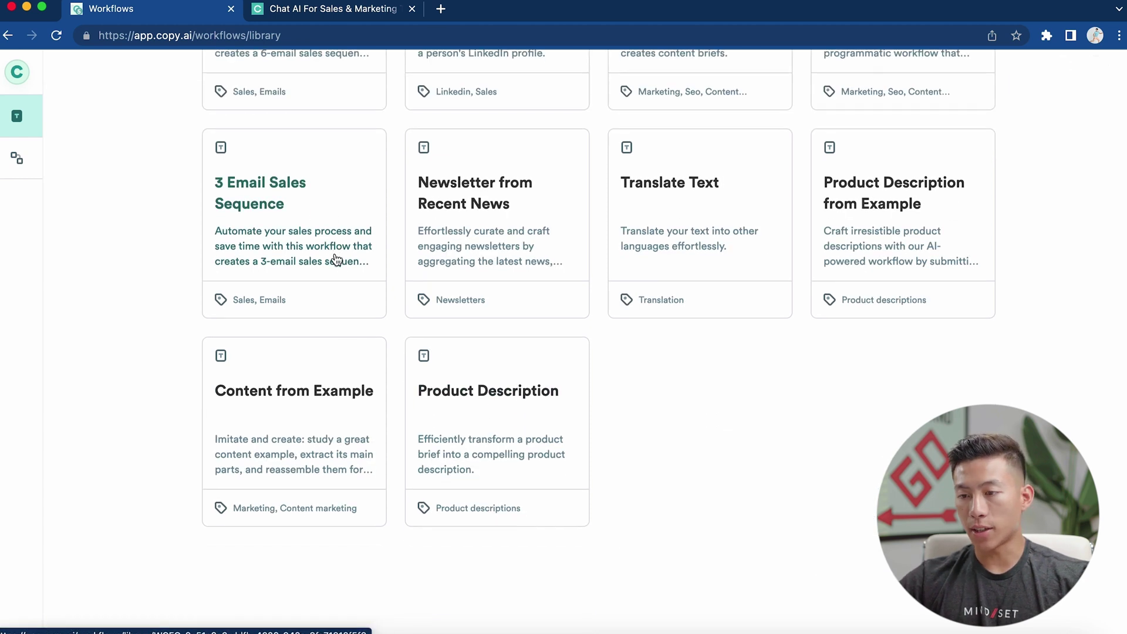
{"action": "scroll", "coordinate": [526, 334], "scroll_direction": "up", "scroll_amount": 2}
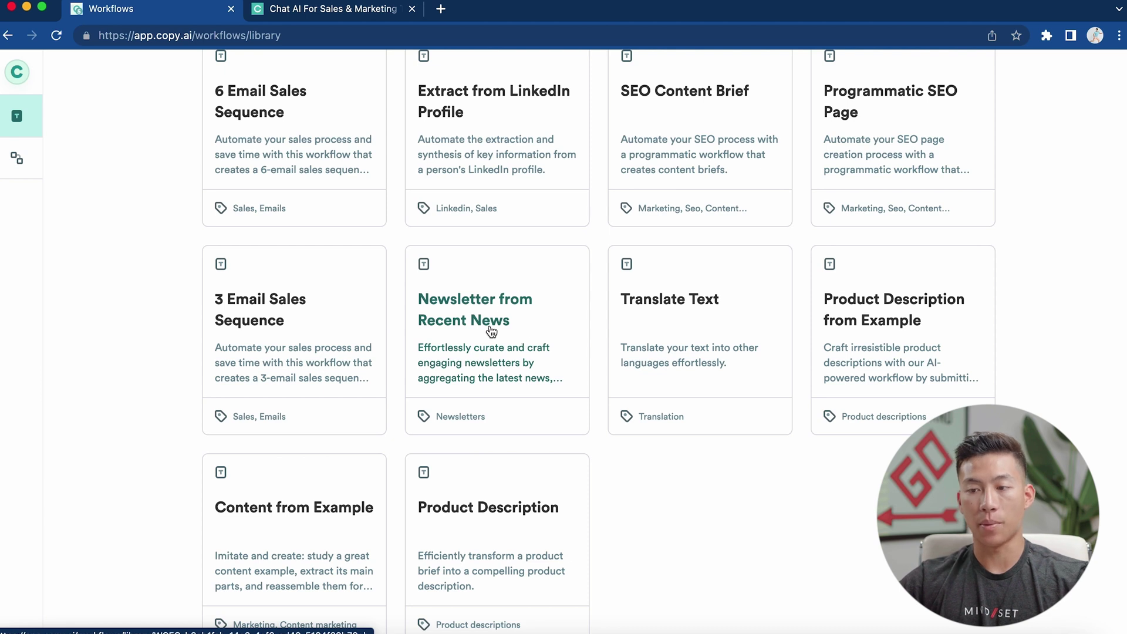
{"action": "scroll", "coordinate": [496, 323], "scroll_direction": "up", "scroll_amount": 3}
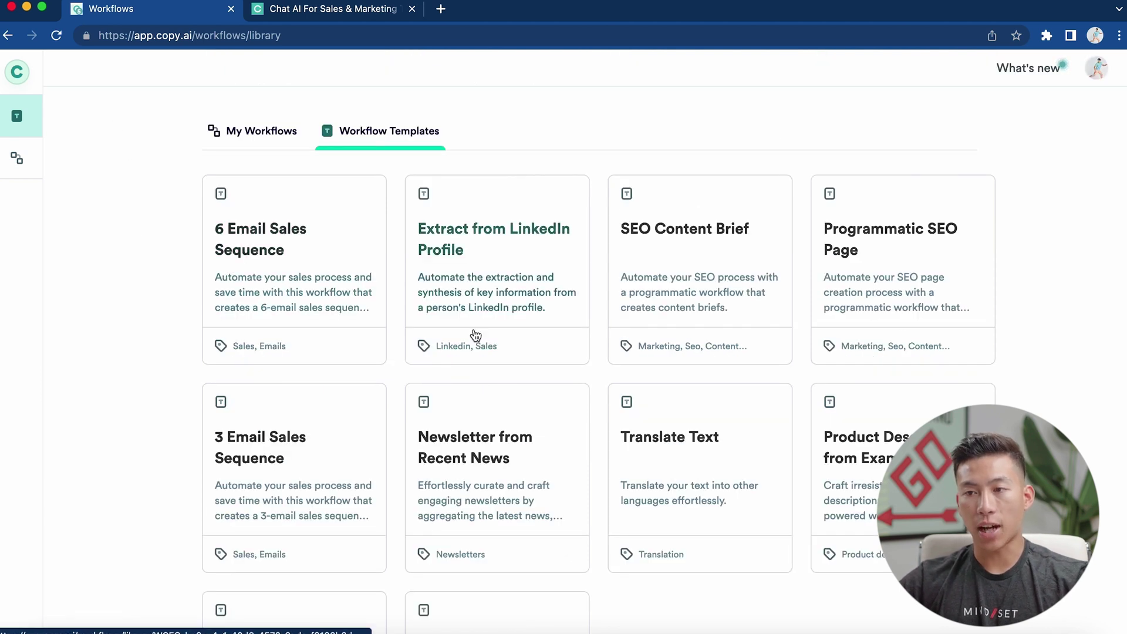
{"action": "scroll", "coordinate": [503, 395], "scroll_direction": "down", "scroll_amount": 2}
{"action": "scroll", "coordinate": [429, 351], "scroll_direction": "up", "scroll_amount": 2}
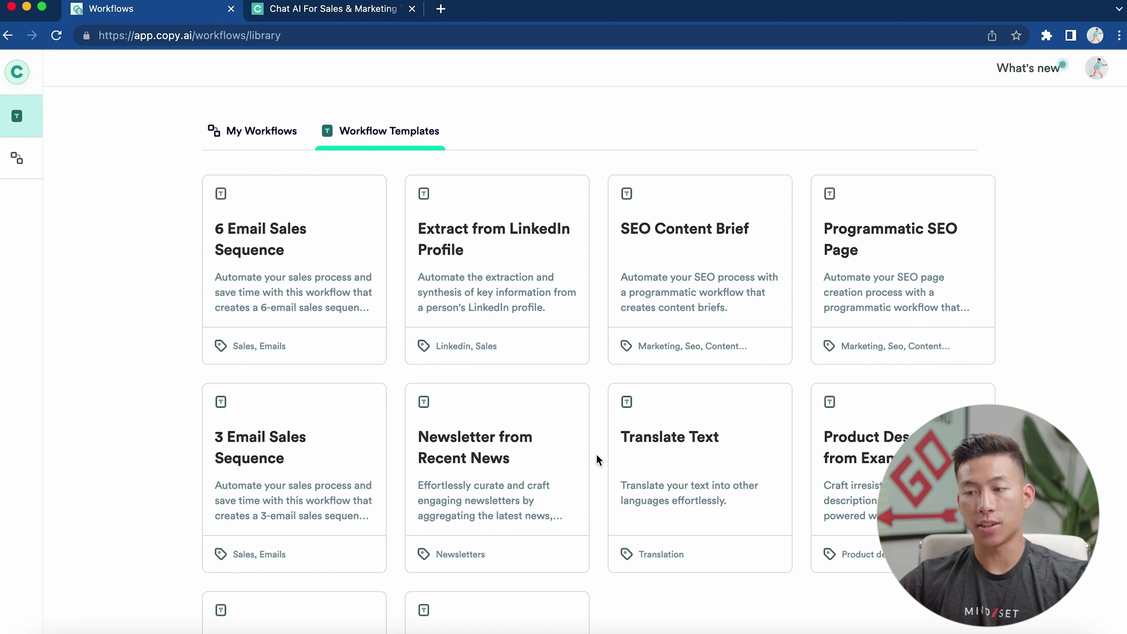
{"action": "scroll", "coordinate": [605, 478], "scroll_direction": "down", "scroll_amount": 4}
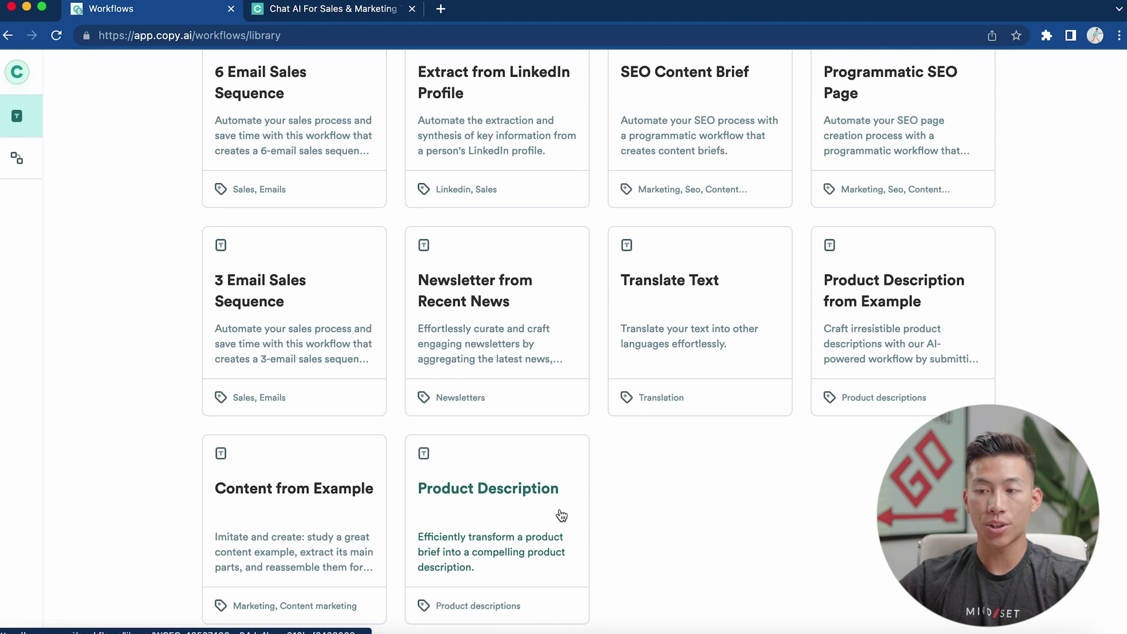
{"action": "scroll", "coordinate": [607, 490], "scroll_direction": "up", "scroll_amount": 4}
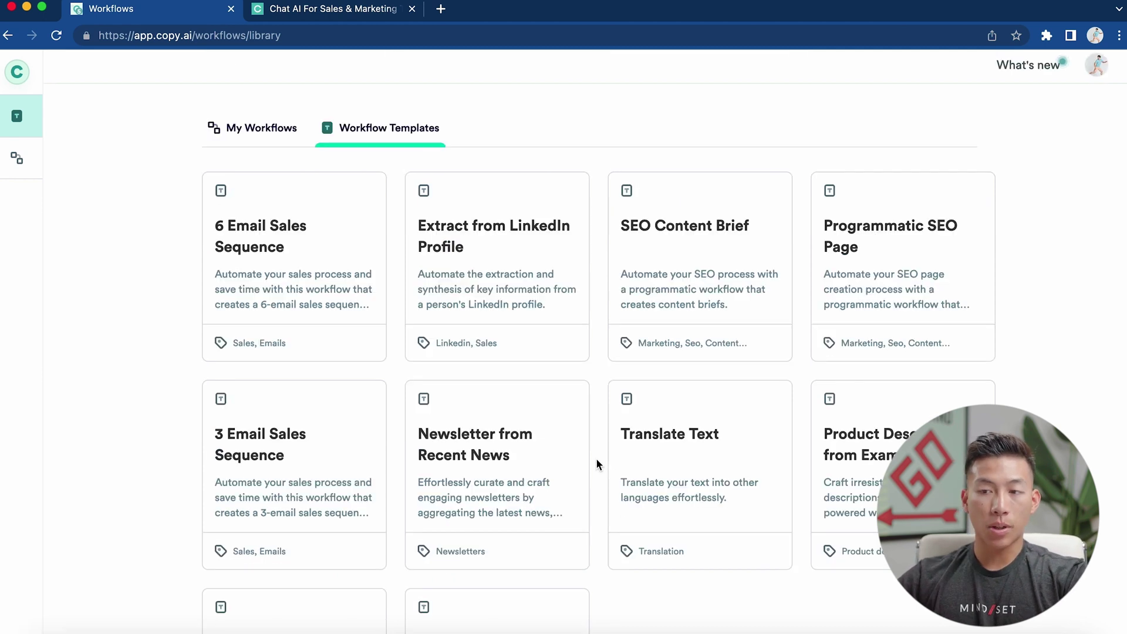